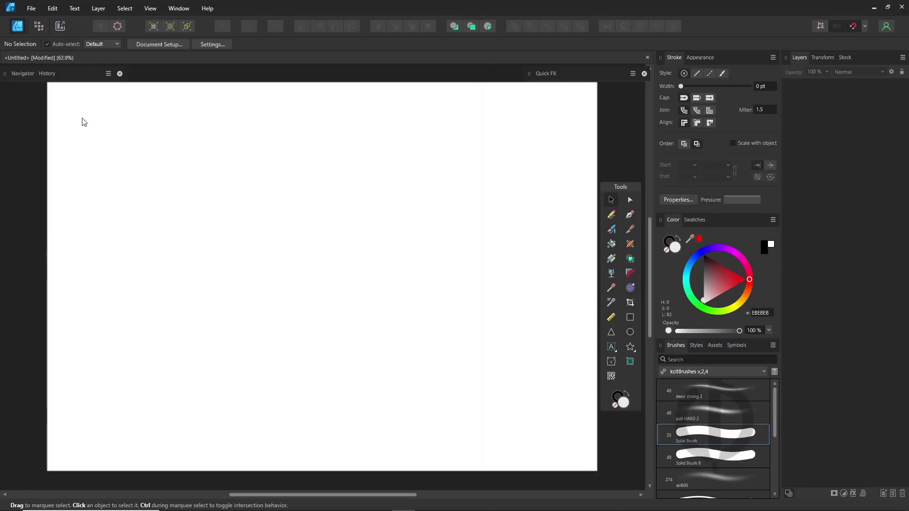
- Switch to the Pixel persona, create a new round brush in the Kcit Brushes category and open its settings for editing
left_click(38, 27)
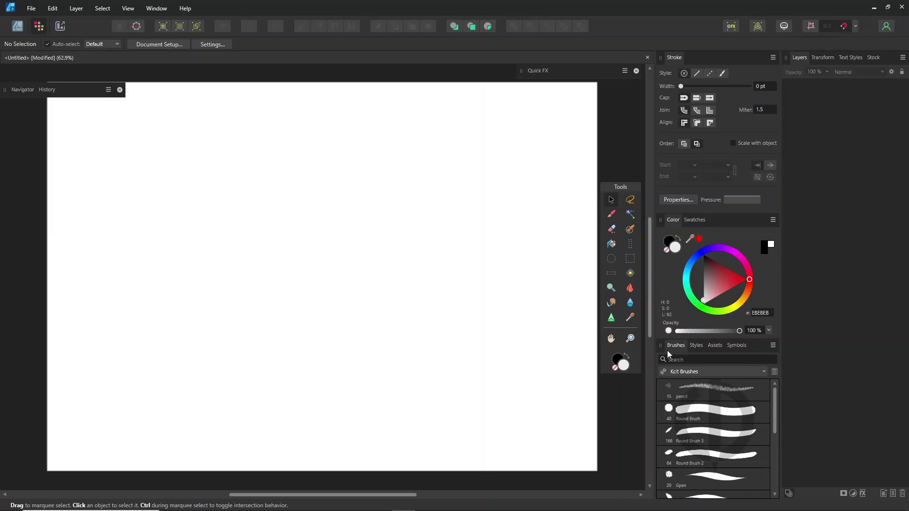
left_click(773, 346)
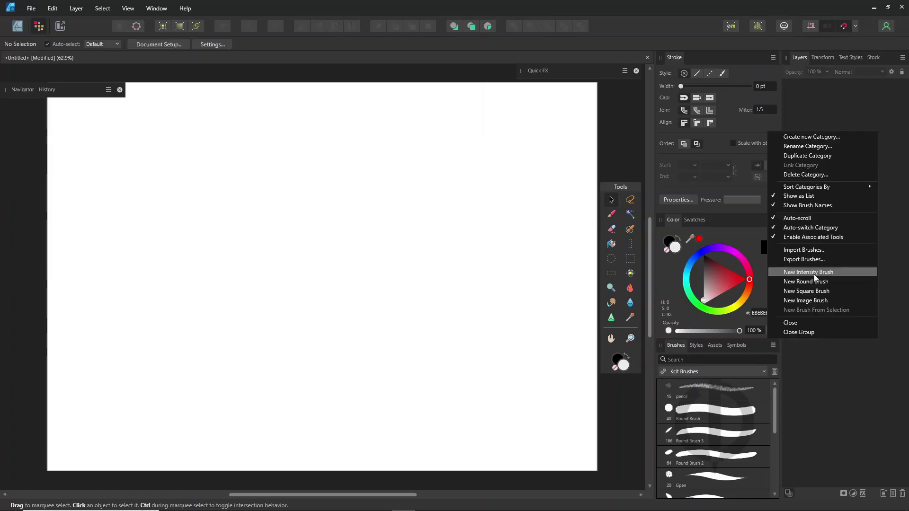
left_click(837, 282)
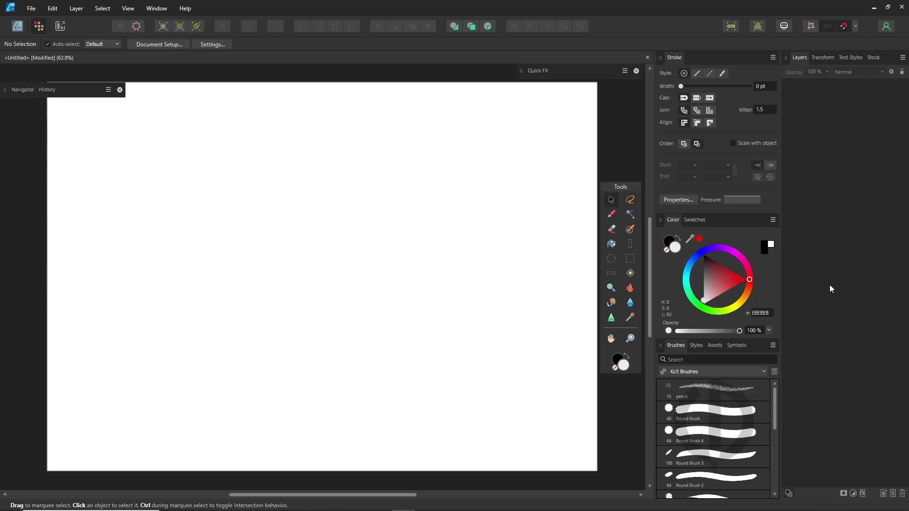
double_click(708, 429)
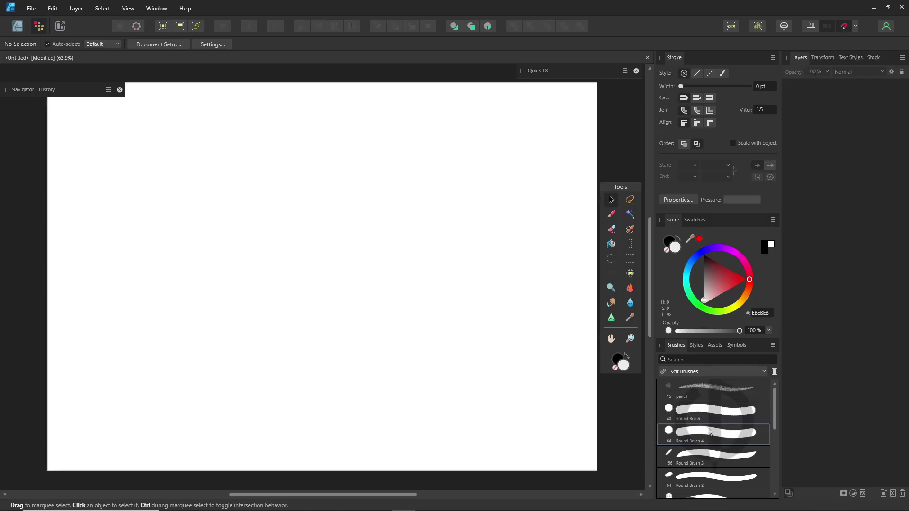
- Shape the new round brush into a slanted calligraphy tip with 25% shape, 13% rotation and 1% spacing
mouse_move(450, 127)
left_mouse_down()
mouse_move(394, 117)
mouse_move(409, 110)
left_mouse_up()
left_click_drag(335, 247, 419, 249)
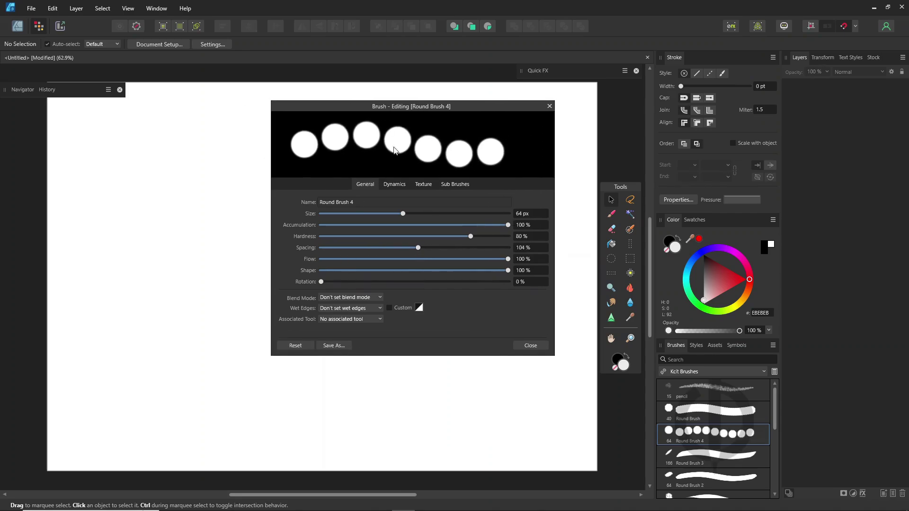
mouse_move(508, 270)
left_mouse_down()
mouse_move(367, 266)
mouse_move(335, 280)
mouse_move(368, 277)
left_mouse_up()
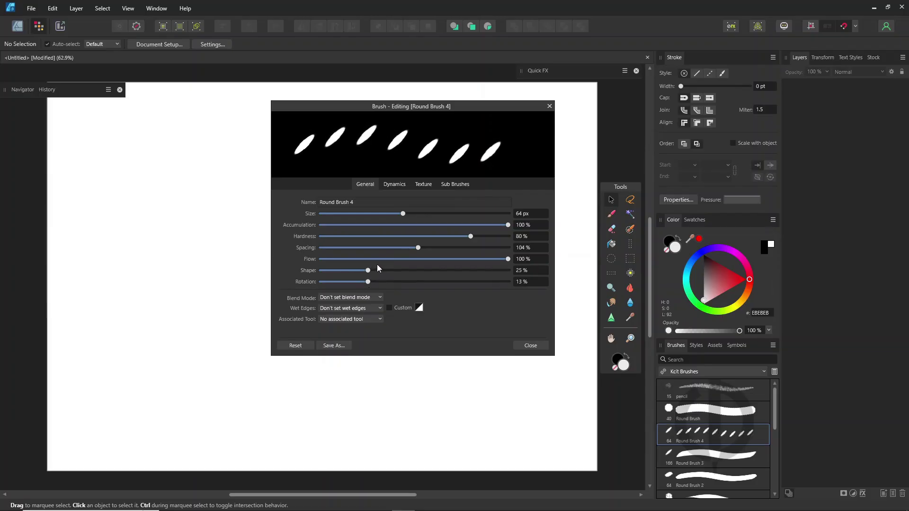
left_click_drag(414, 247, 273, 247)
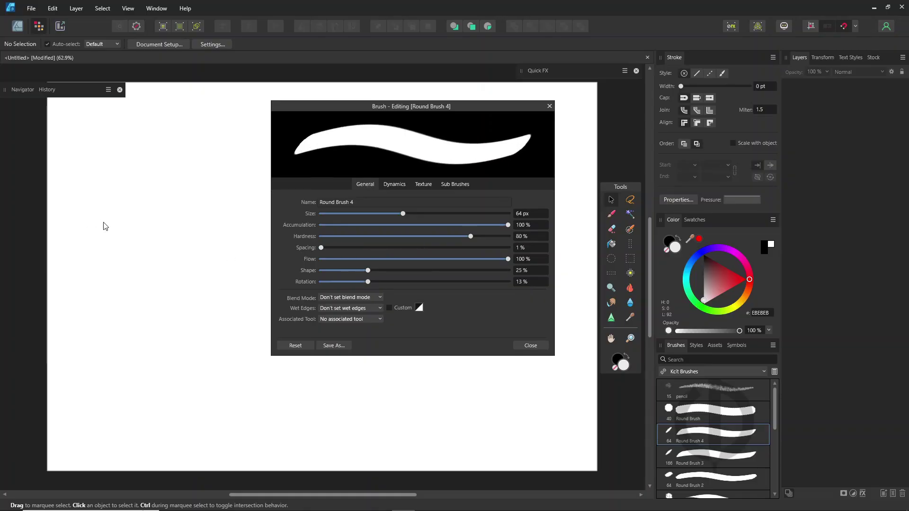
- Paint a test stroke with the new brush at 64 px and another at 247.1 px on the canvas
left_click(612, 215)
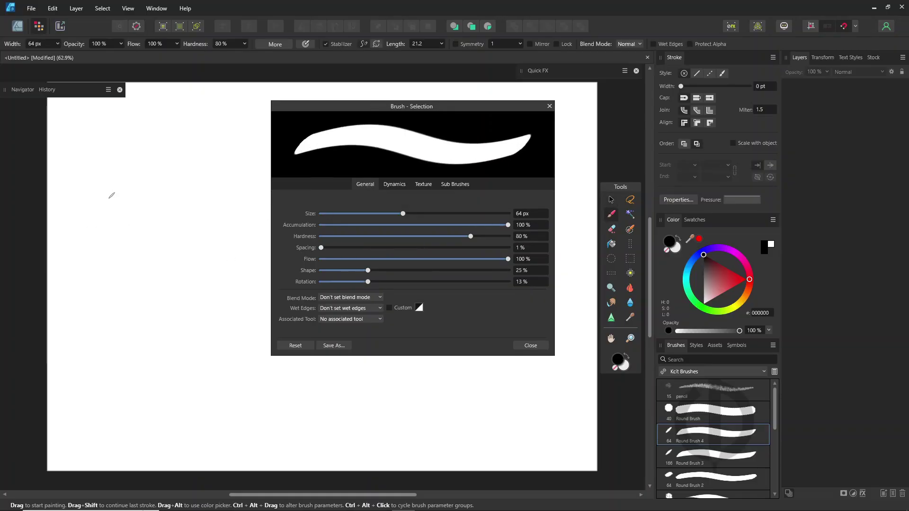
mouse_move(90, 211)
left_mouse_down()
mouse_move(132, 184)
mouse_move(97, 251)
mouse_move(181, 220)
left_mouse_up()
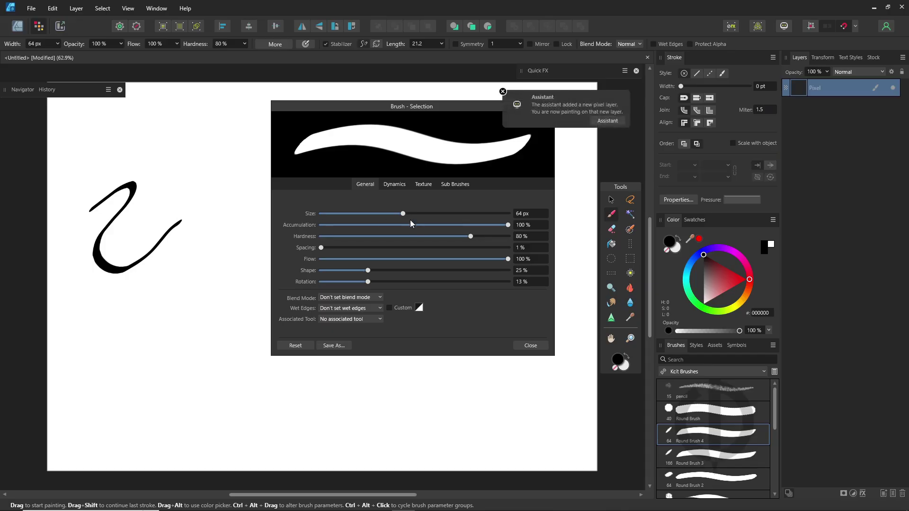
left_click_drag(428, 213, 438, 214)
mouse_move(77, 305)
left_mouse_down()
mouse_move(129, 240)
mouse_move(103, 326)
mouse_move(94, 402)
left_mouse_up()
- Set the brush shape to 14% and the stabilizer length to 15.7 while painting further test strokes
left_click_drag(368, 270, 346, 270)
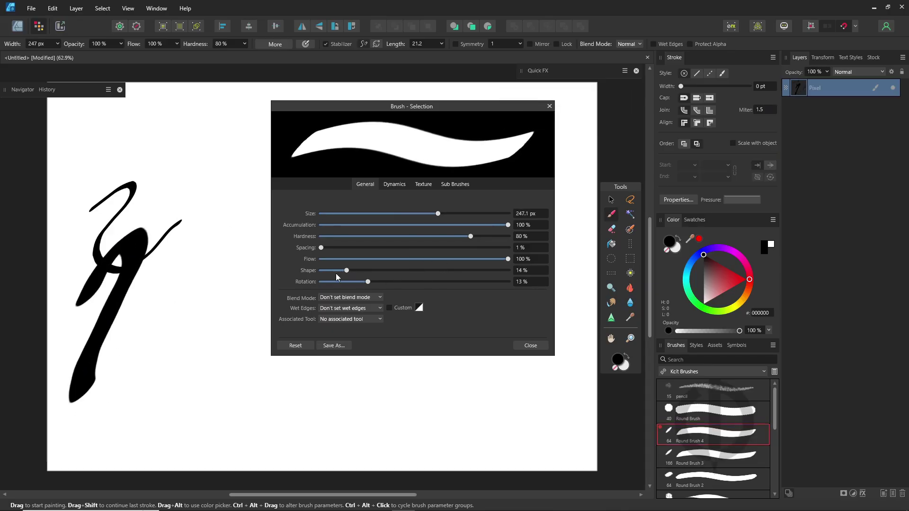
mouse_move(133, 314)
left_mouse_down()
mouse_move(190, 268)
mouse_move(142, 415)
mouse_move(205, 393)
mouse_move(246, 222)
left_mouse_up()
mouse_move(441, 43)
left_mouse_down()
mouse_move(445, 57)
mouse_move(434, 56)
left_mouse_up()
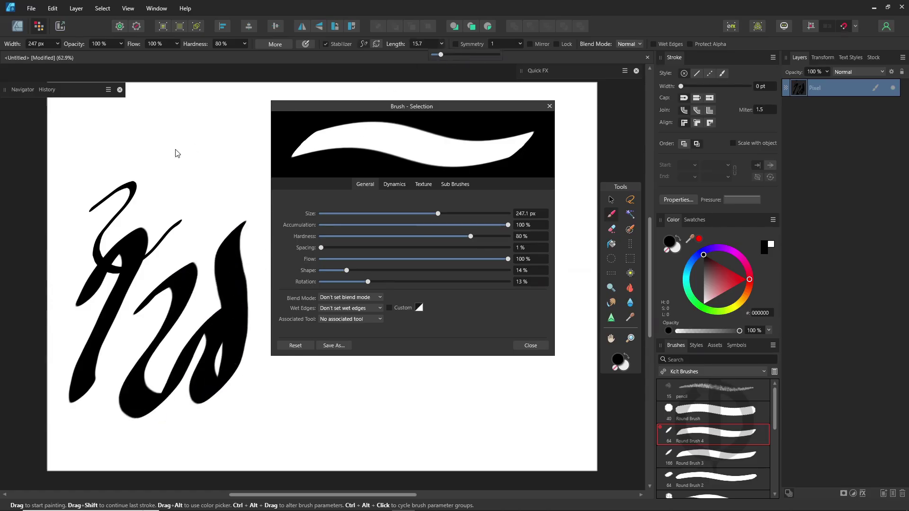
mouse_move(176, 152)
left_mouse_down()
mouse_move(124, 142)
mouse_move(260, 190)
left_mouse_up()
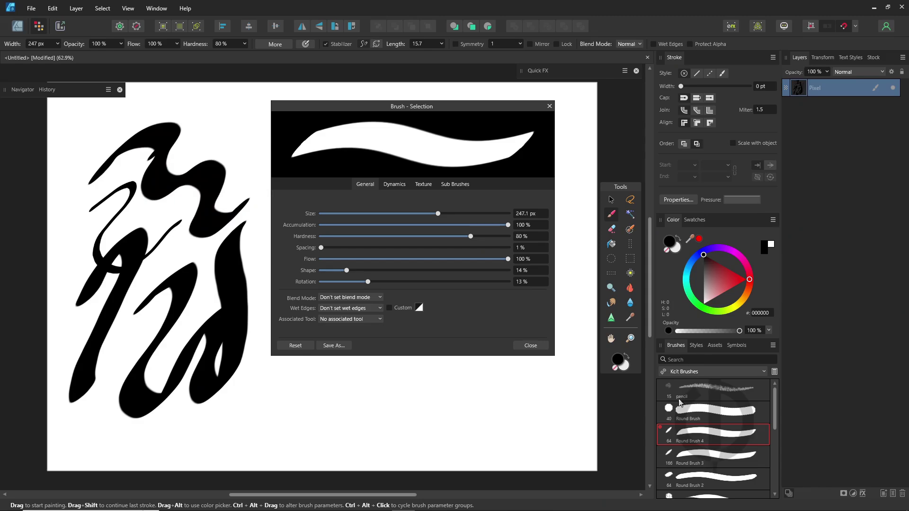
- Close the brush settings and delete the pixel layer holding the test strokes
key("v")
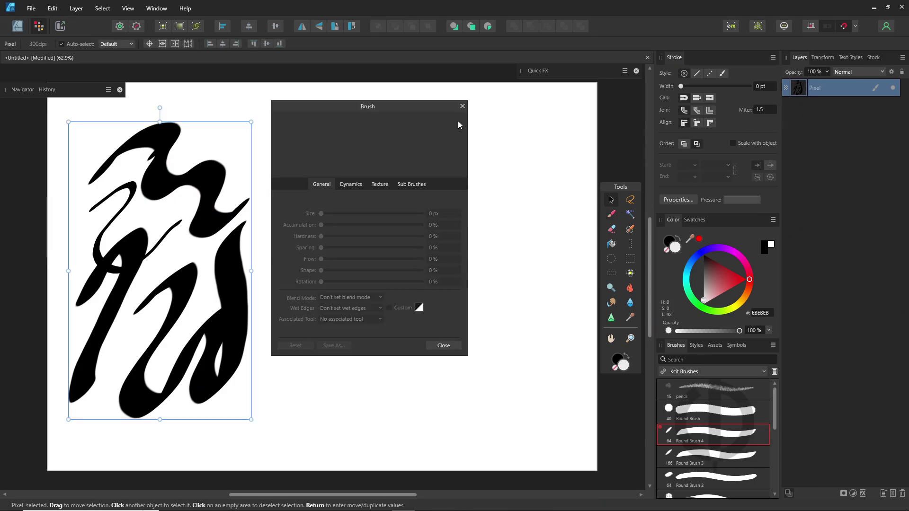
left_click(462, 106)
left_click(902, 493)
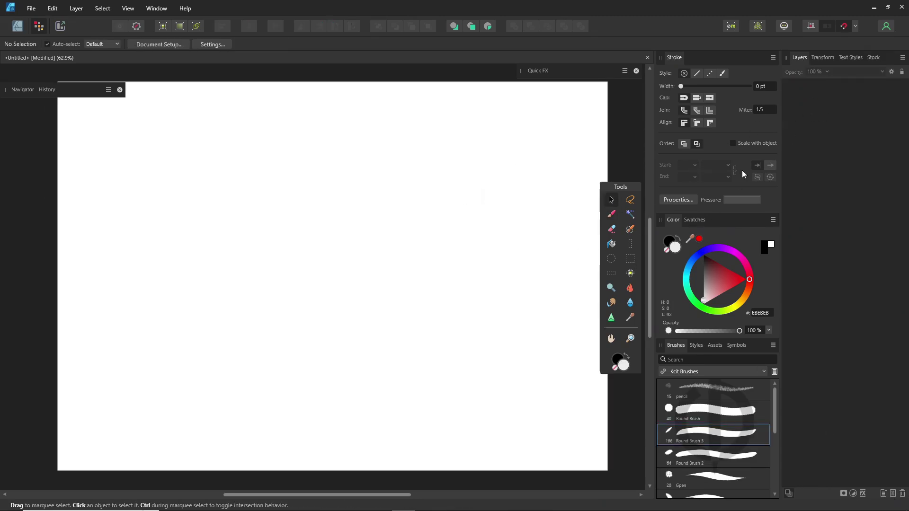
- Add a new pixel layer and paint the script letters "Ha" with Round Brush 3 at 167 px
left_click(893, 493)
key("b")
mouse_move(154, 242)
left_mouse_down()
mouse_move(166, 312)
mouse_move(250, 375)
mouse_move(303, 392)
left_mouse_up()
mouse_move(286, 267)
left_mouse_down()
mouse_move(265, 269)
mouse_move(284, 327)
mouse_move(337, 275)
left_mouse_up()
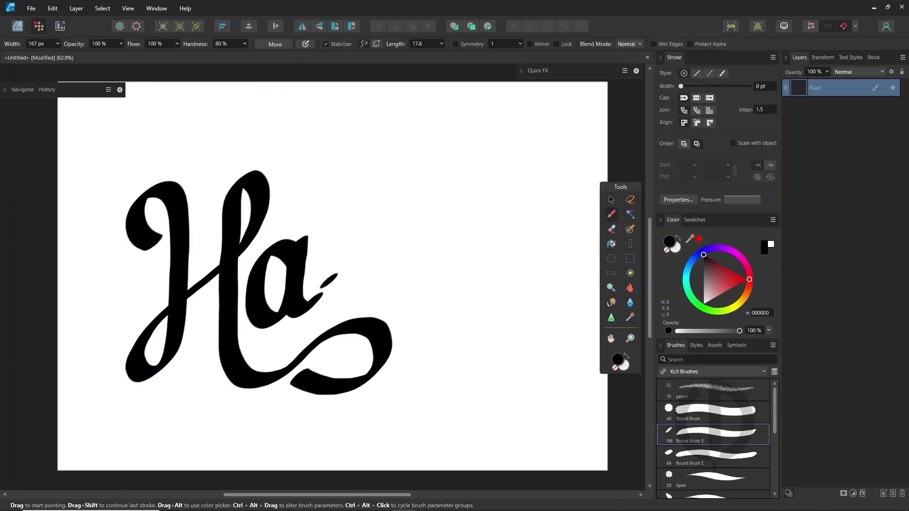
- Undo the stray strokes after the "a" and paint a script letter "p" beside it
key("ctrl+z")
mouse_move(354, 237)
left_mouse_down()
mouse_move(332, 301)
mouse_move(349, 303)
left_mouse_up()
key("ctrl+z")
mouse_move(337, 310)
left_mouse_down()
mouse_move(341, 279)
mouse_move(362, 207)
mouse_move(348, 279)
left_mouse_up()
- Select the "p" with a freehand selection and place a copy up and to its right as the second "p"
key("l")
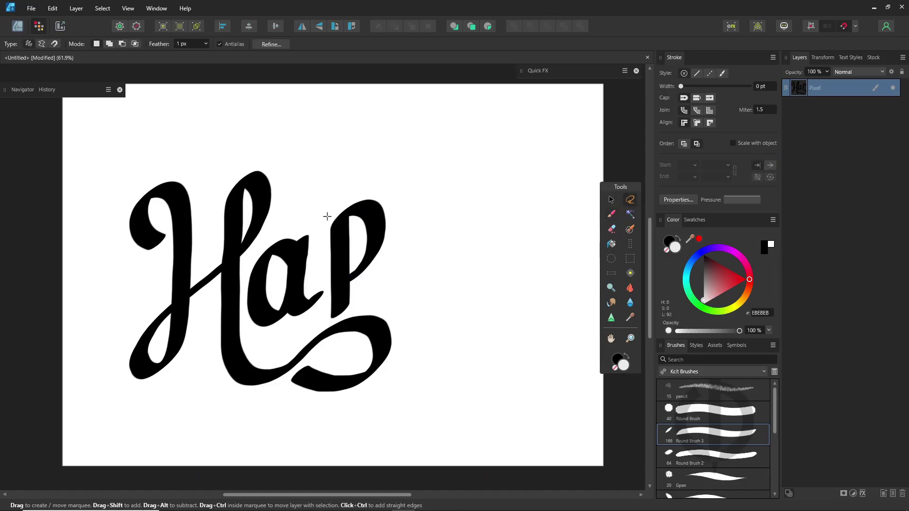
left_click_drag(327, 217, 326, 223)
key("v")
left_click_drag(360, 256, 419, 226)
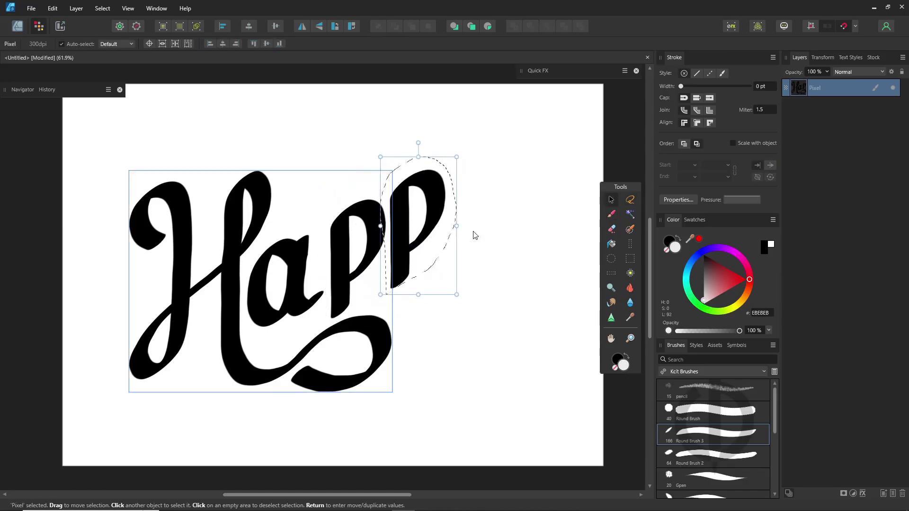
- Clear the selection and paint a script "y" with a looped tail after the second "p"
left_click(611, 214)
key("ctrl+d")
mouse_move(462, 154)
left_mouse_down()
mouse_move(503, 140)
mouse_move(532, 236)
mouse_move(552, 215)
left_mouse_up()
- Select the "Ha" with a freehand selection and shift it slightly right toward the first "p"
left_click(630, 200)
mouse_move(116, 182)
left_mouse_down()
mouse_move(315, 239)
mouse_move(404, 374)
mouse_move(116, 182)
left_mouse_up()
key("v")
left_click_drag(374, 299, 378, 298)
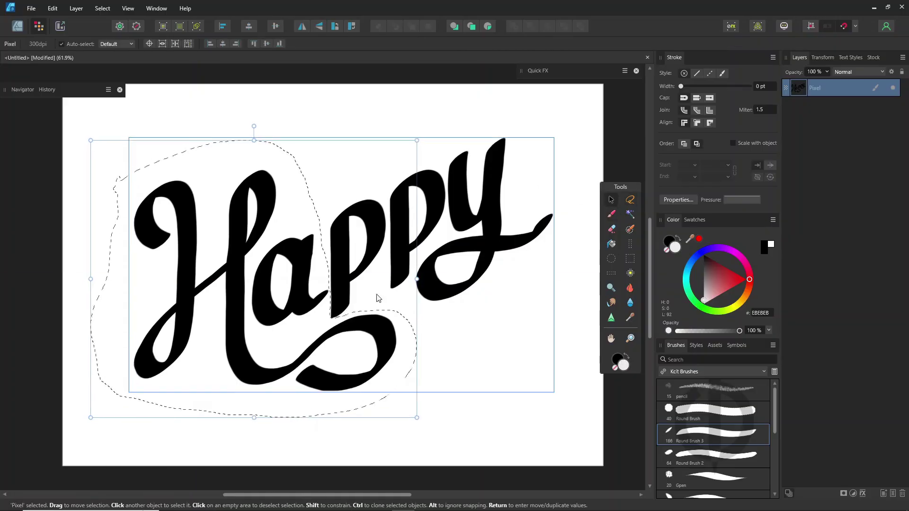
- Select the left stroke of the "H" freehand, move it up and right, and stretch its lower edge slightly
left_click(630, 199)
mouse_move(213, 163)
left_mouse_down()
mouse_move(205, 395)
mouse_move(156, 161)
left_mouse_up()
key("v")
left_click_drag(187, 316, 199, 303)
left_click_drag(175, 416, 176, 421)
mouse_move(240, 285)
left_mouse_down()
mouse_move(240, 164)
mouse_move(226, 265)
left_mouse_up()
- Stretch the freehand-selected upper loop of the "H" upward to make it taller, and clear the selection
left_click(563, 190)
left_click(630, 200)
left_click(611, 199)
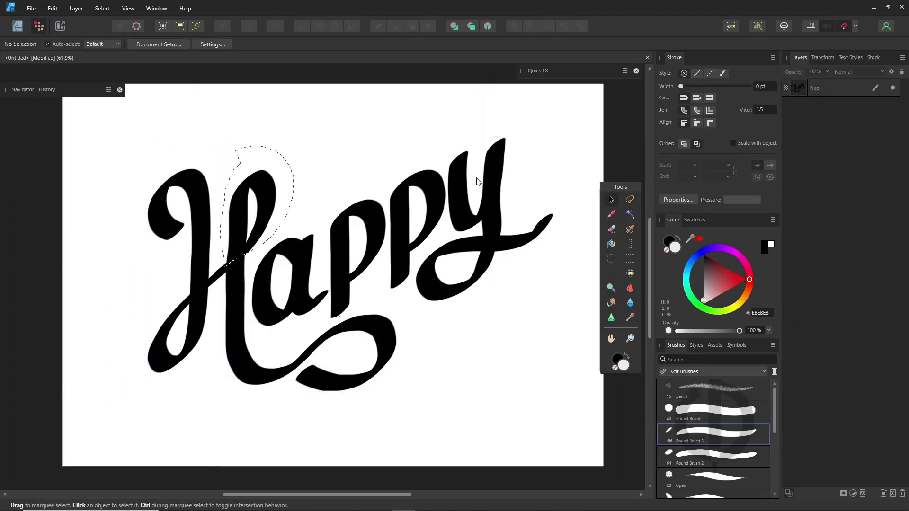
left_click(264, 182)
left_click_drag(257, 146, 262, 118)
key("ctrl+d")
- Paint over the gap in the right stem of the "H" with the Round Brush at 41 px
left_click(611, 214)
left_click_drag(231, 261, 237, 254)
left_click(296, 191)
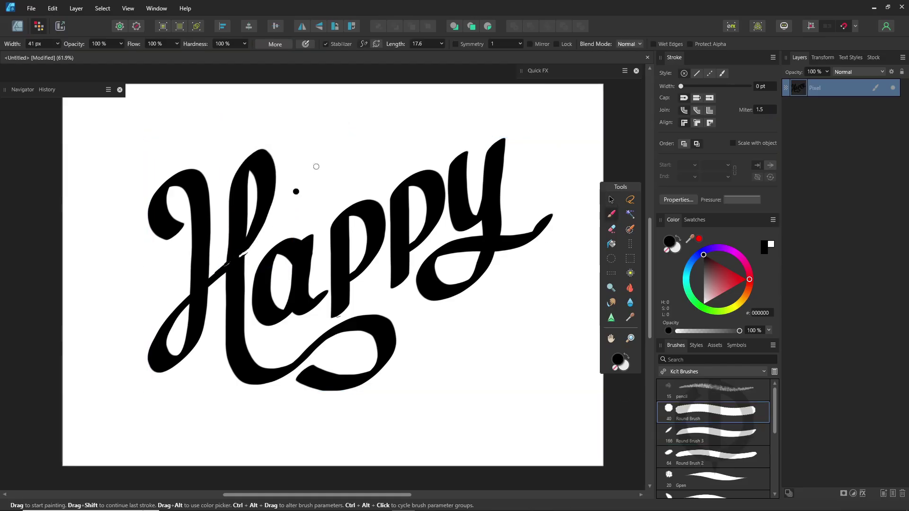
left_click_drag(441, 44, 436, 45)
left_click_drag(239, 256, 246, 250)
- Move the whole "Happy" lettering slightly down and left on the page and deselect it
left_click(611, 199)
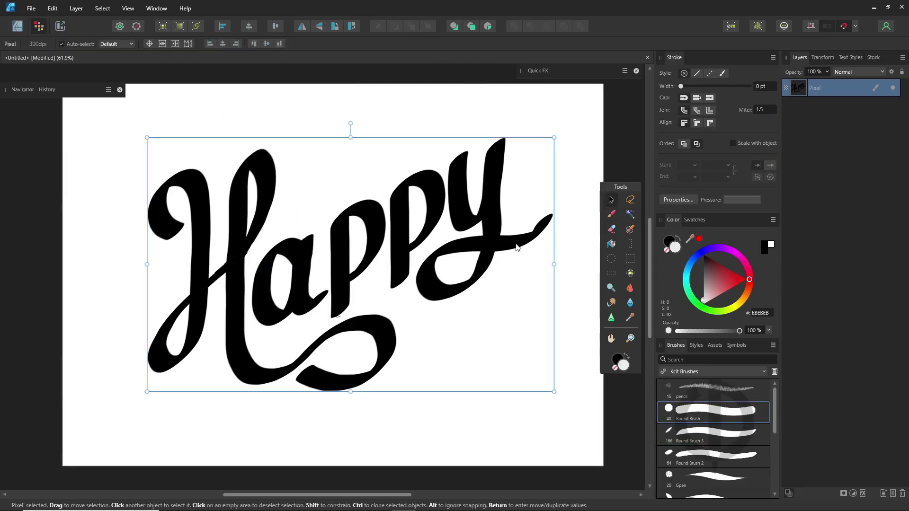
left_click(513, 265)
left_click(400, 281)
mouse_move(352, 245)
left_mouse_down()
mouse_move(345, 262)
mouse_move(334, 256)
left_mouse_up()
left_click(558, 358)
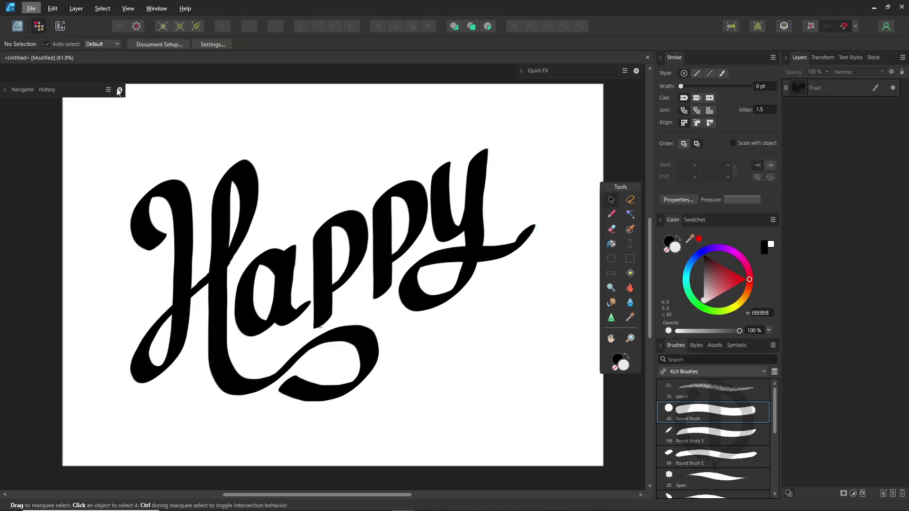
- Set up a JPEG export of the document with a width of 1500 px
left_click(32, 8)
left_click(42, 166)
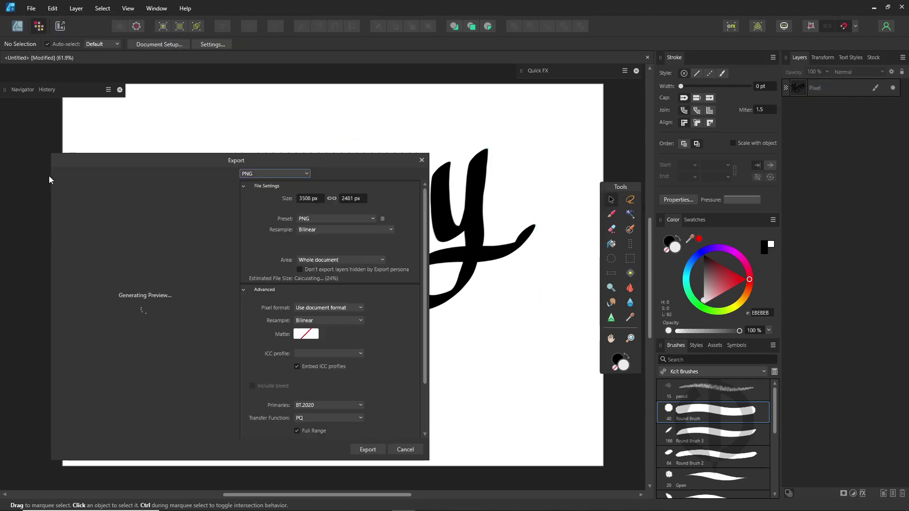
left_click(306, 174)
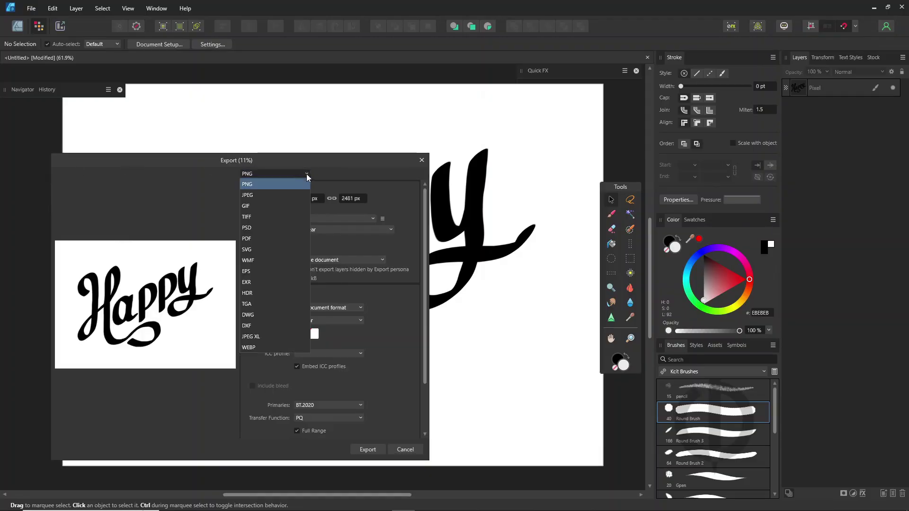
left_click(283, 196)
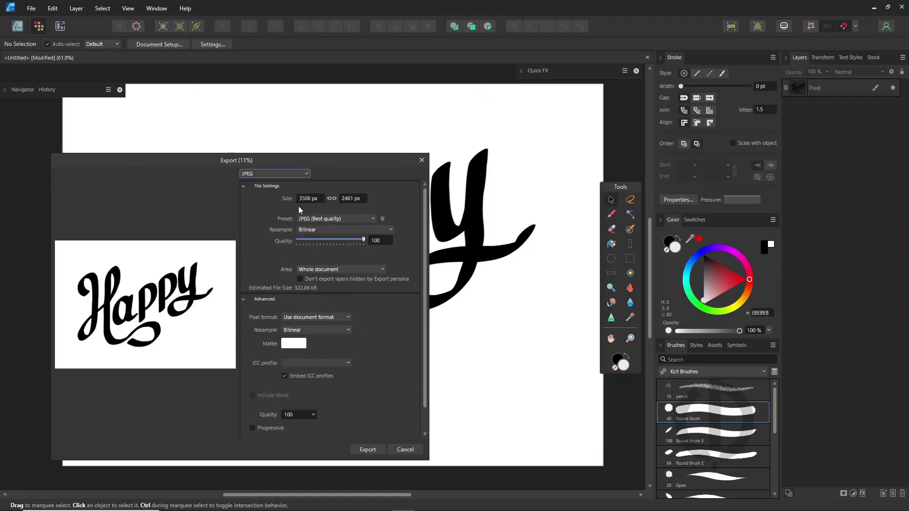
left_click(311, 199)
type("1500")
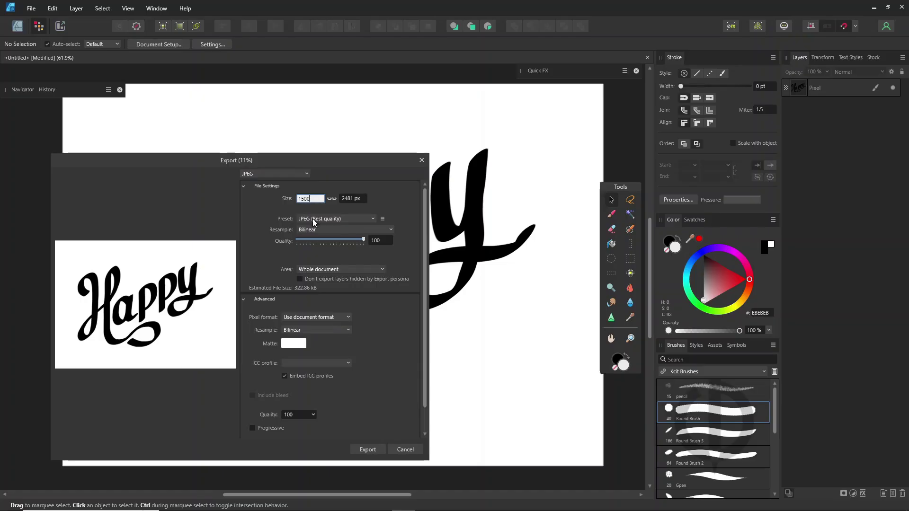
- Export the JPEG to the Temp folder under the file name happy_text
left_click(367, 449)
type("happy_text")
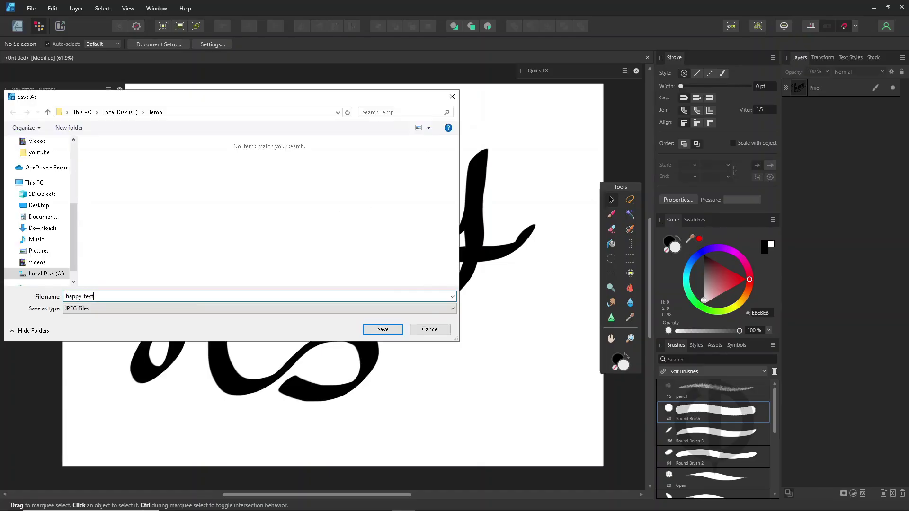
key("Return")
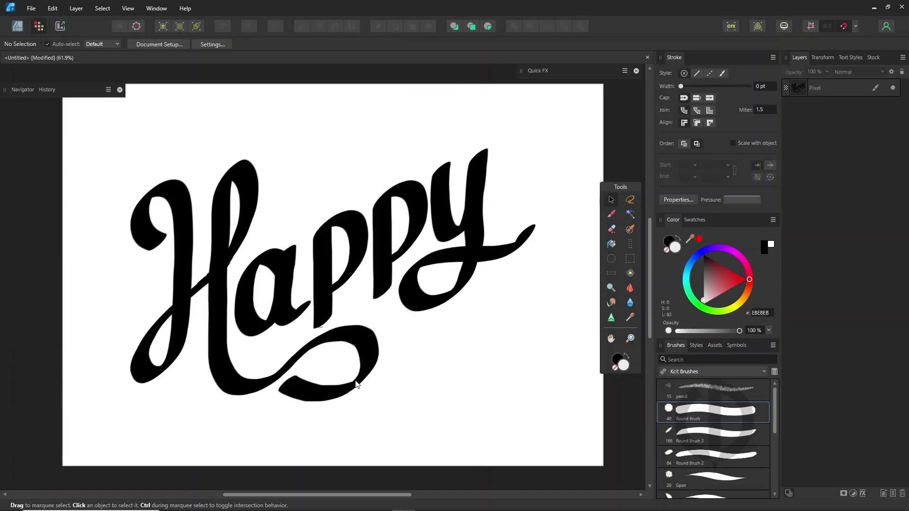
- Switch to Inkscape and import the happy_text image from the Temp folder into the new document
key("alt+Tab")
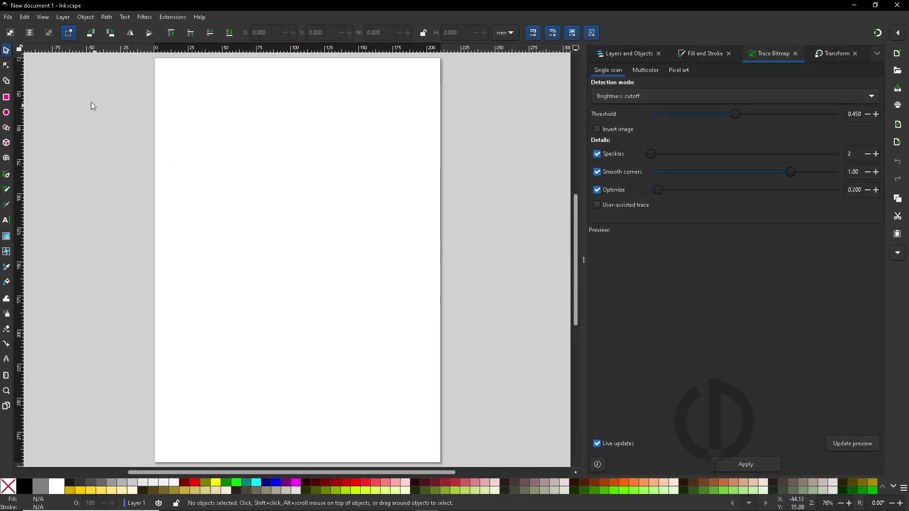
left_click(8, 18)
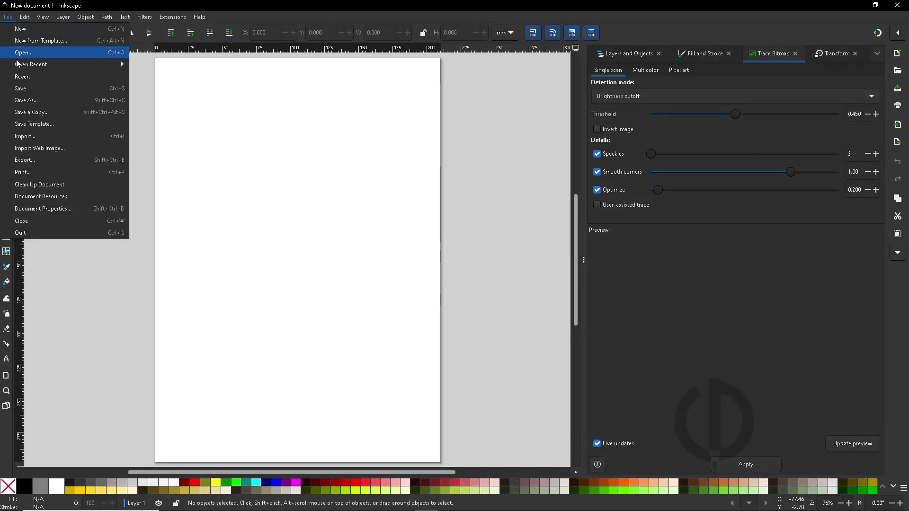
left_click(37, 142)
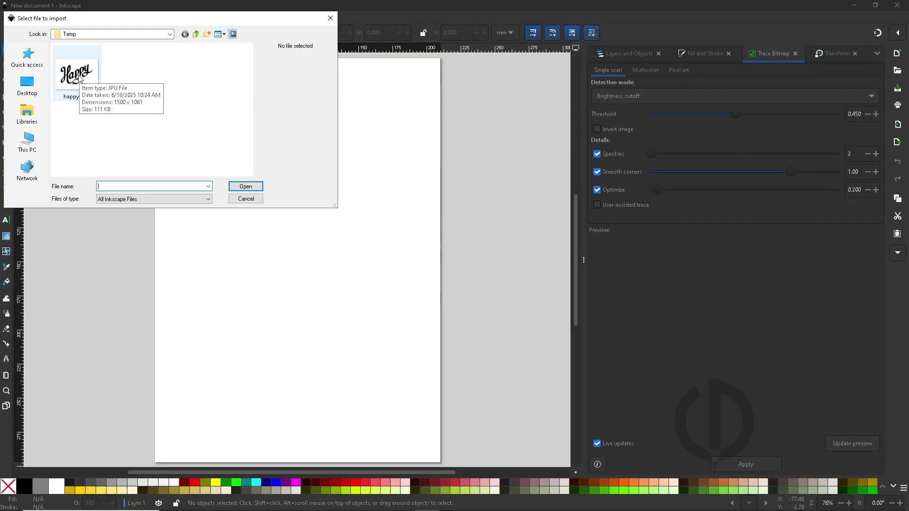
double_click(80, 79)
left_click(254, 242)
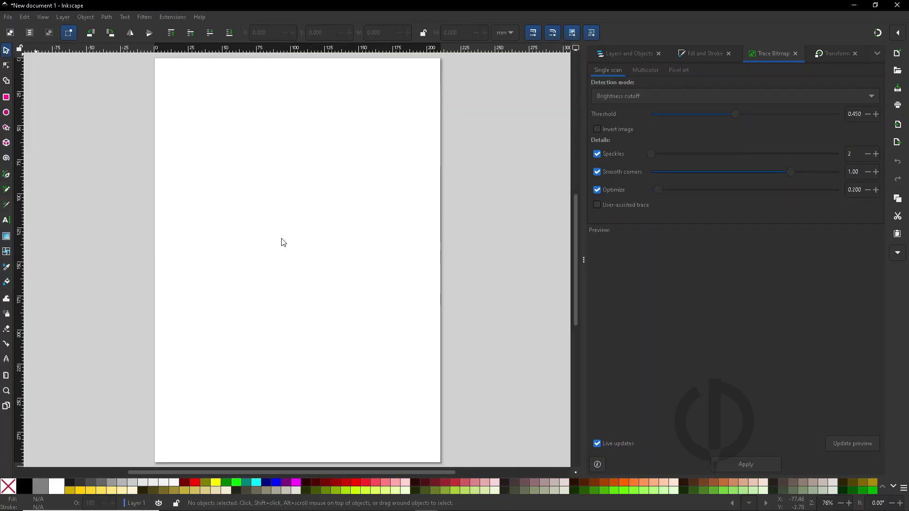
- Position the imported image on the page and enlarge it to about 182 mm wide, centred across the page
mouse_move(66, 151)
left_mouse_down()
mouse_move(211, 231)
mouse_move(334, 277)
left_mouse_up()
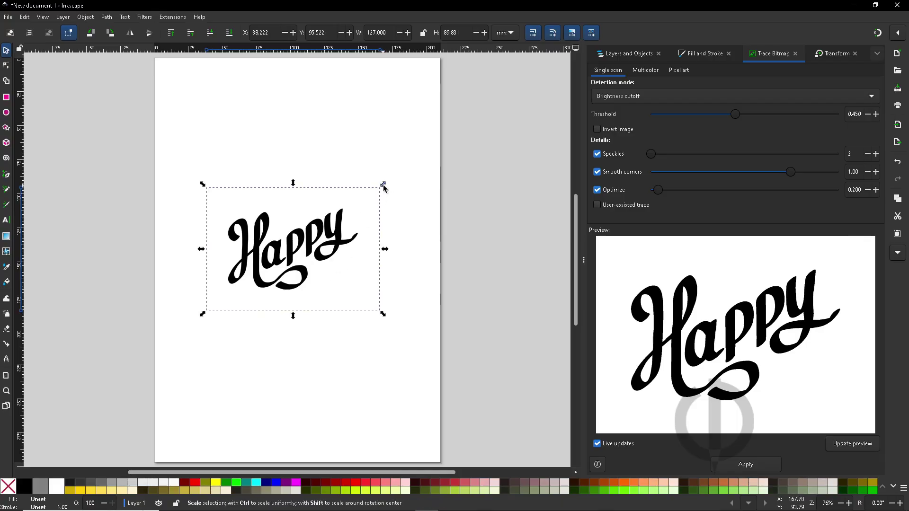
left_click_drag(383, 186, 458, 134)
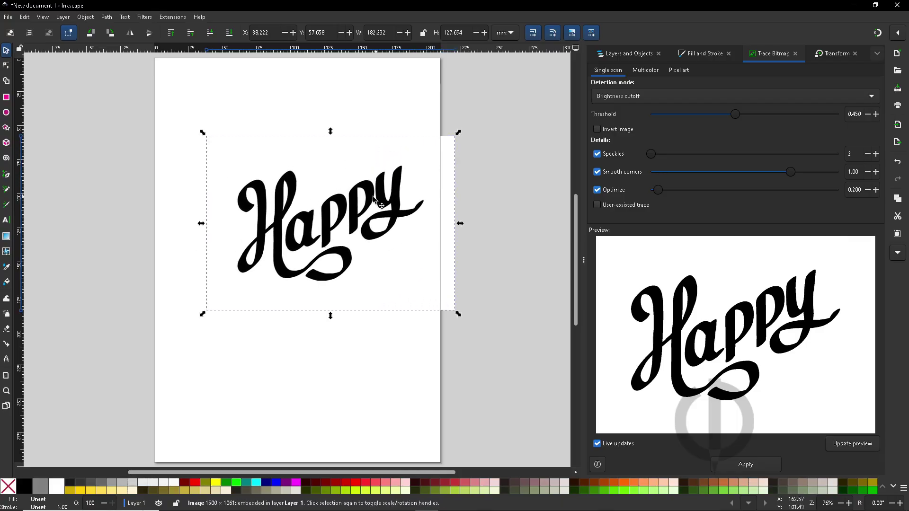
left_click_drag(375, 201, 341, 203)
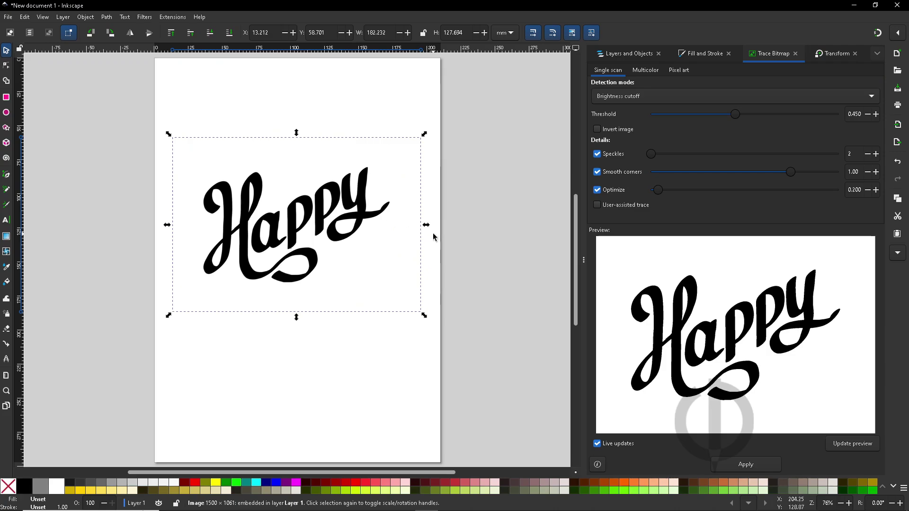
- Trace the image as a single scan with Autotrace and Smooth corners at 0.00, and move the traced path below the original
left_click(107, 19)
left_click(141, 55)
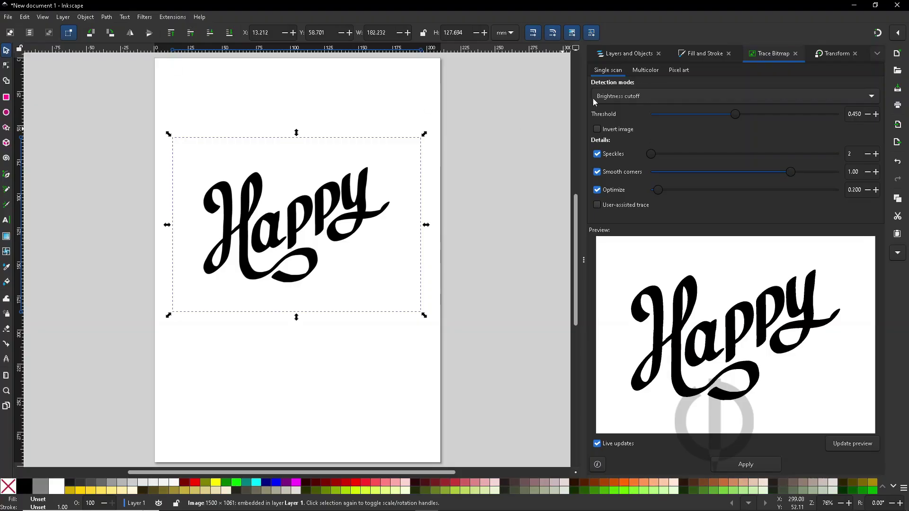
left_click(648, 101)
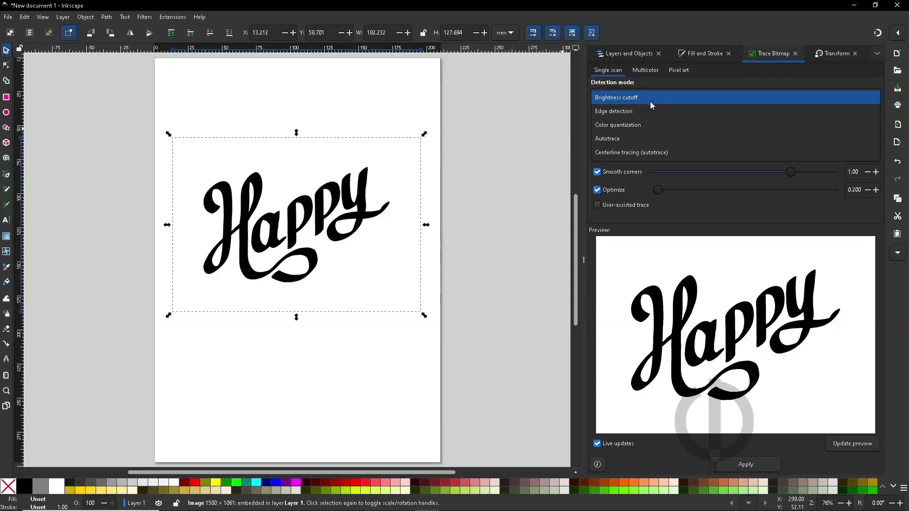
left_click(627, 139)
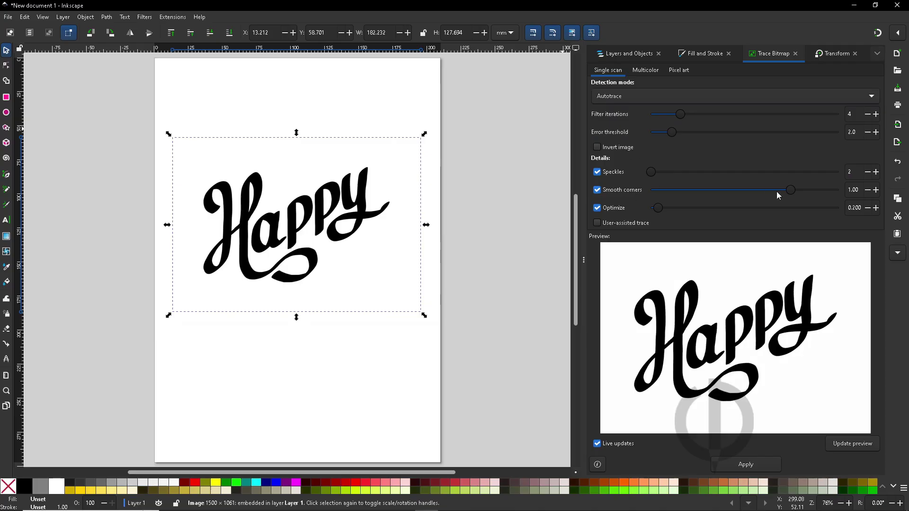
left_click_drag(779, 195, 676, 194)
left_click(735, 468)
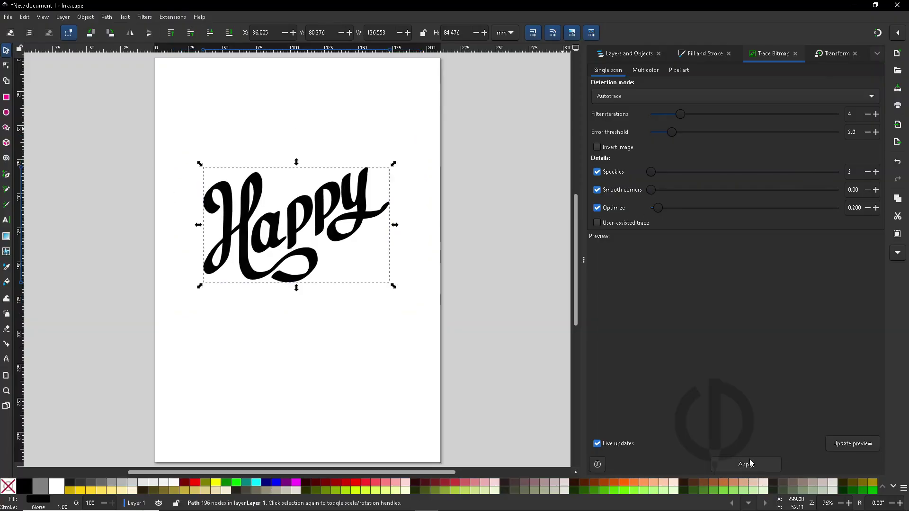
left_click_drag(314, 196, 316, 333)
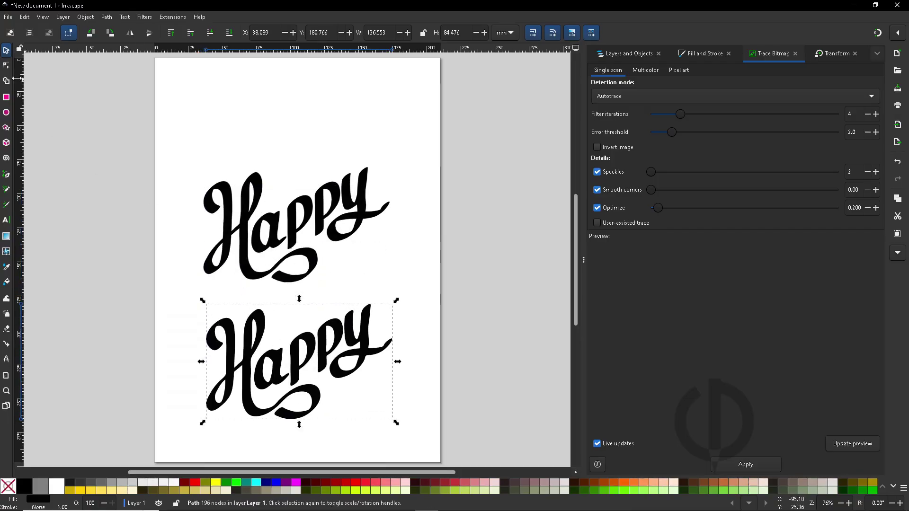
- Try simplifying the traced path to reduce its nodes
left_click(6, 65)
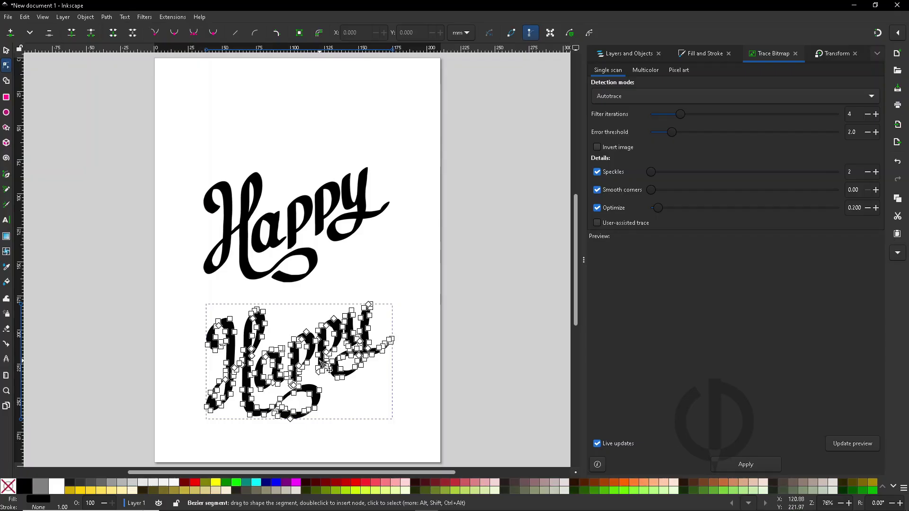
key("ctrl+l")
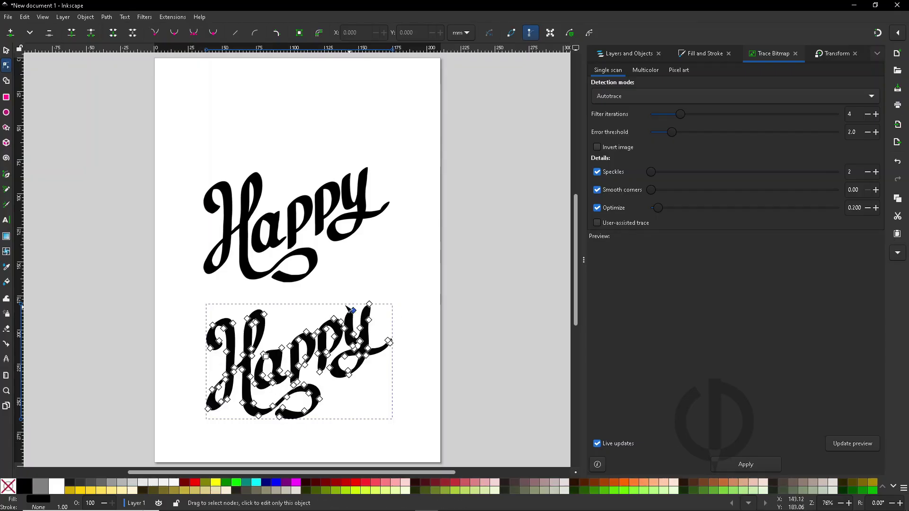
left_click(7, 51)
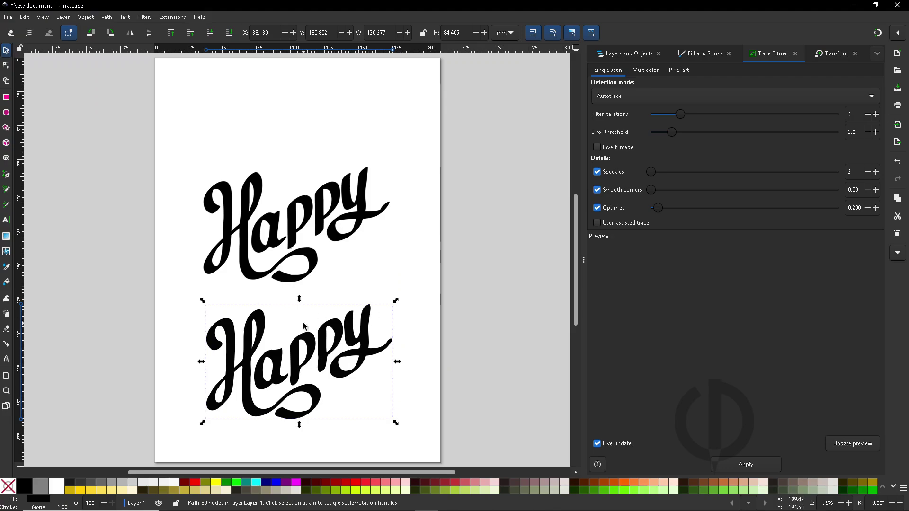
key("ctrl+z")
left_click(8, 69)
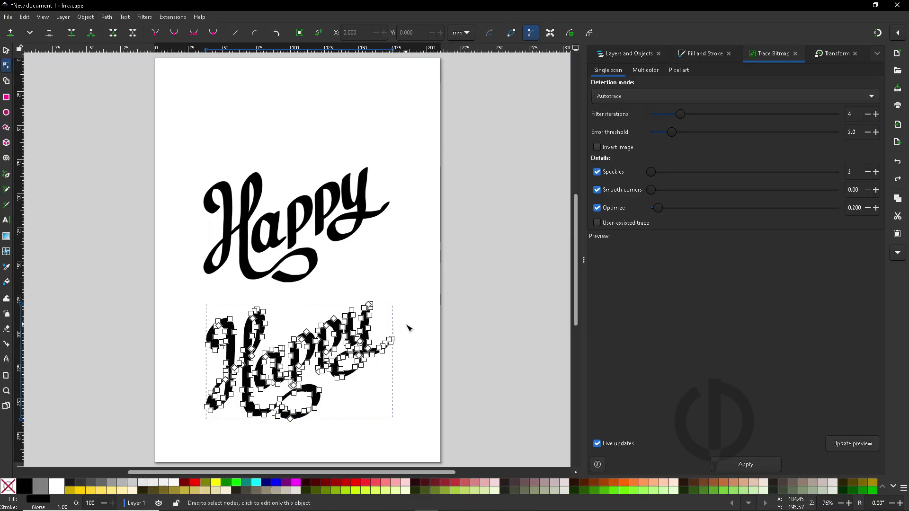
- Switch to Affinity Designer, hide the Pixel layer and paste the traced lettering into the document
key("alt+Tab")
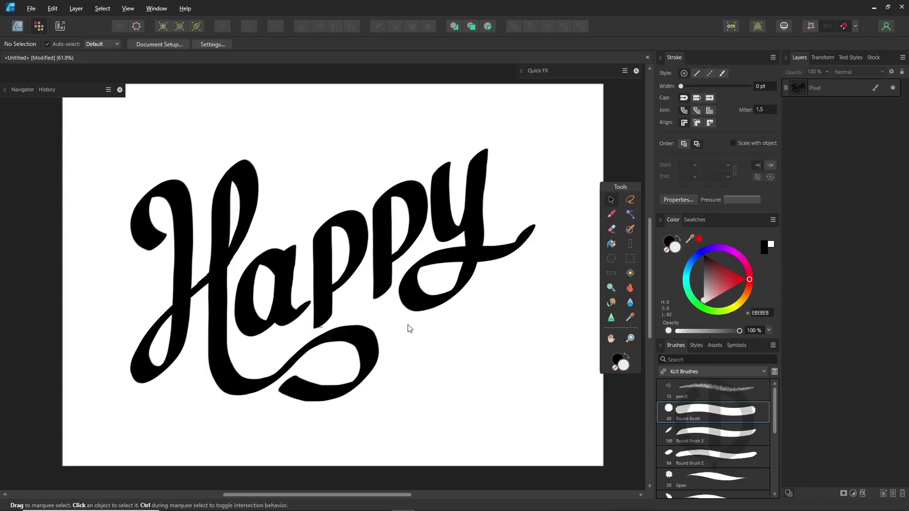
left_click(892, 89)
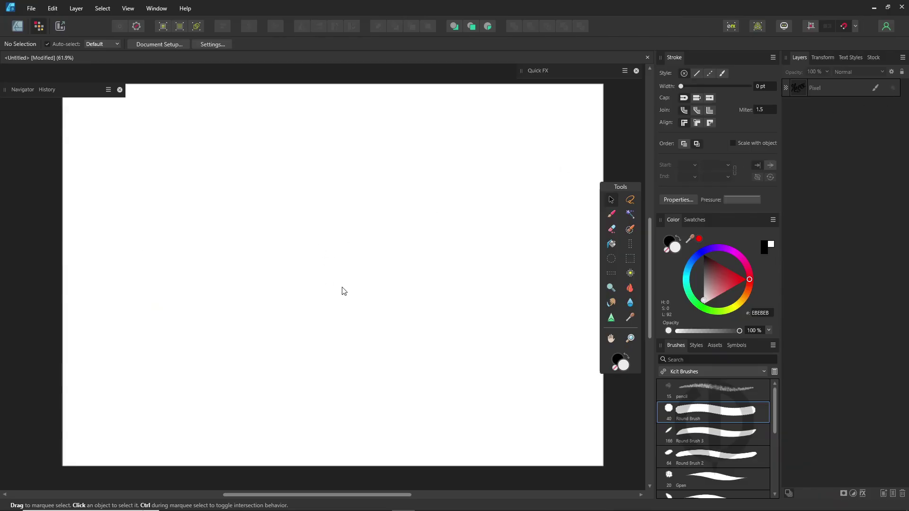
key("ctrl+v")
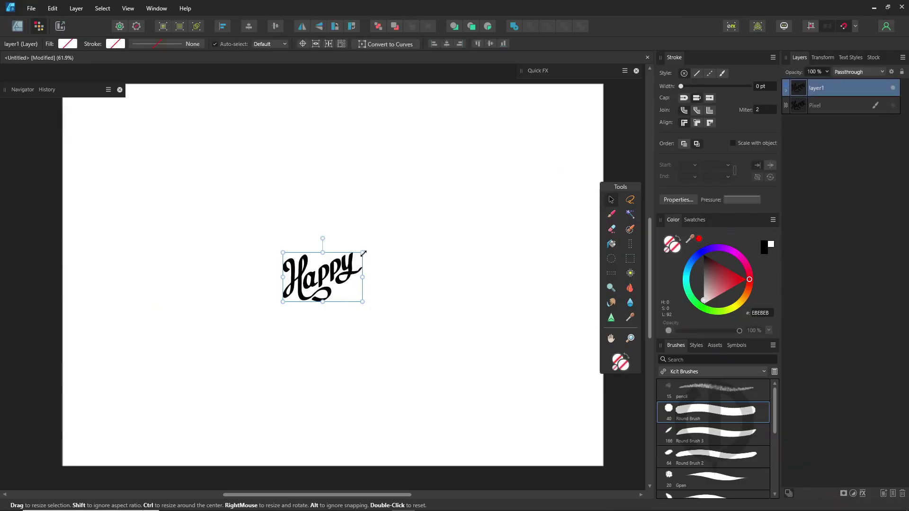
- Enlarge the pasted lettering across most of the page, with path1 selected in the Designer persona
left_click_drag(365, 253, 565, 127)
left_click_drag(456, 204, 336, 253)
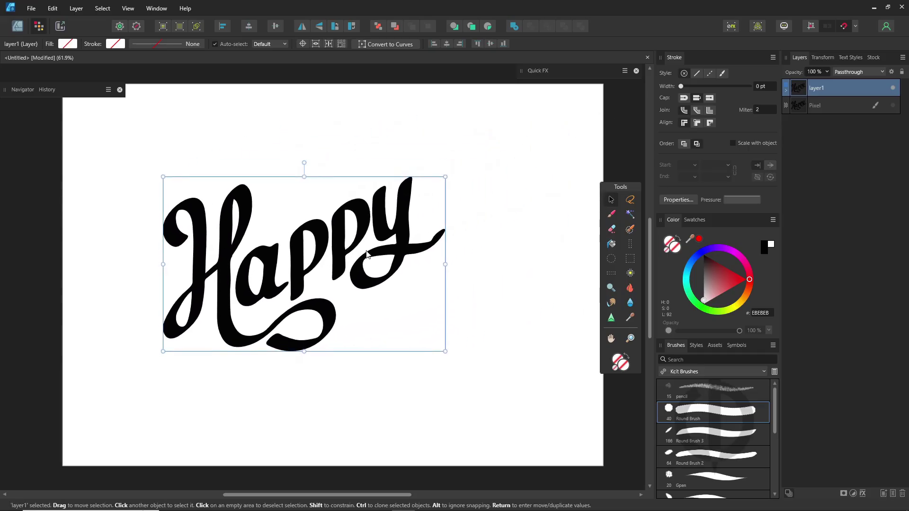
left_click(18, 26)
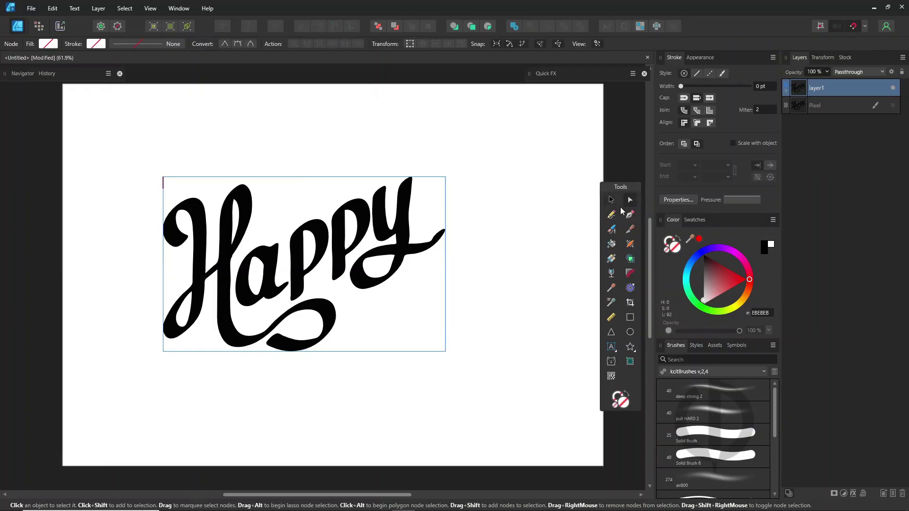
left_click(399, 240)
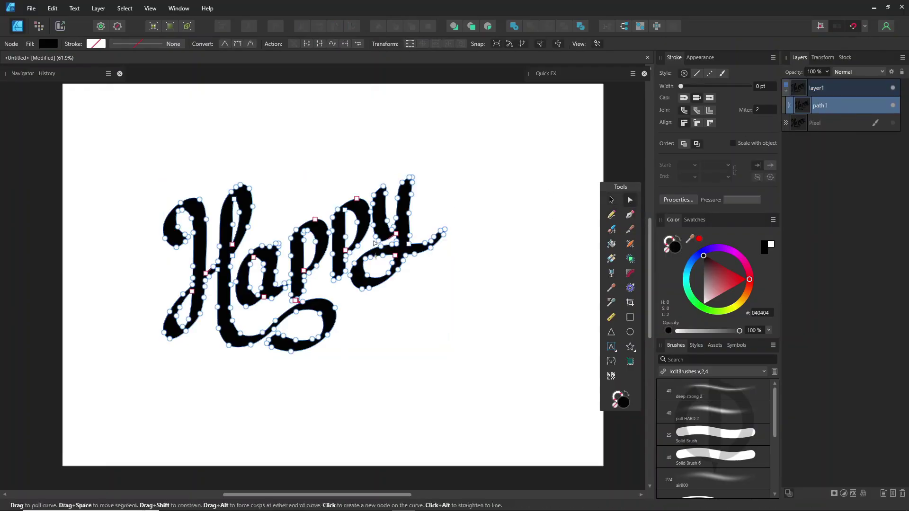
key("v")
left_click_drag(504, 376, 559, 388)
left_click_drag(456, 362, 445, 349)
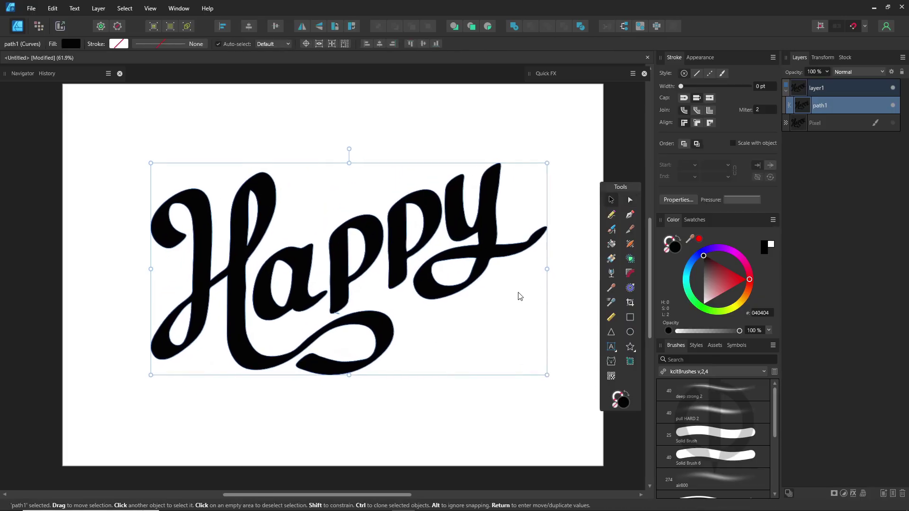
- Separate path1 into its individual curves
left_click(581, 26)
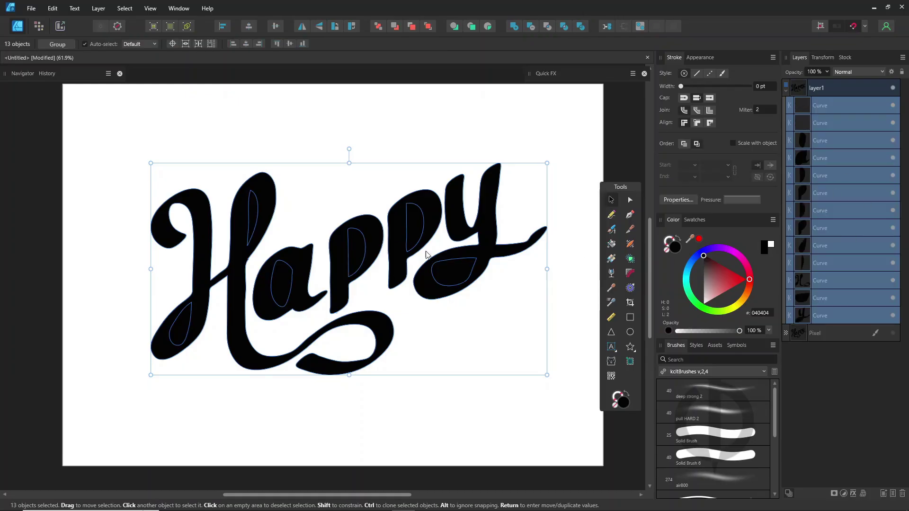
key("ctrl+z")
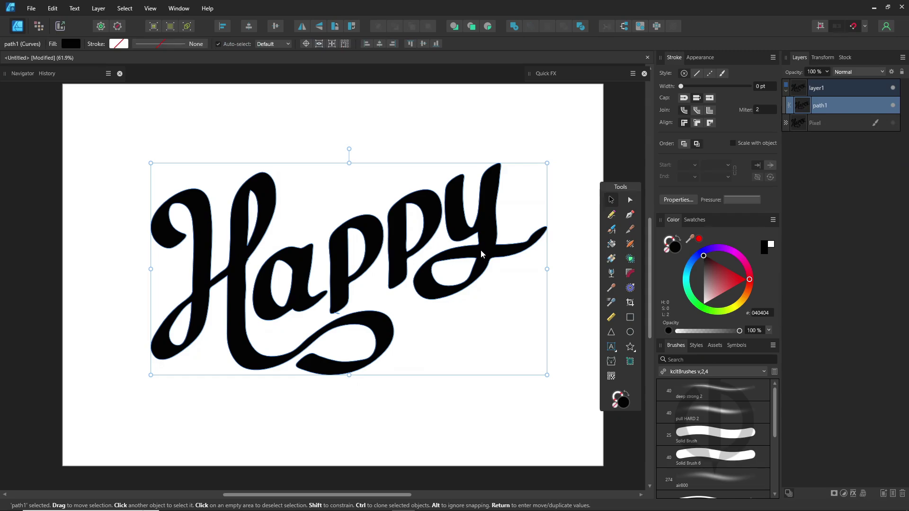
left_click(484, 194)
left_click(484, 194)
left_click(581, 26)
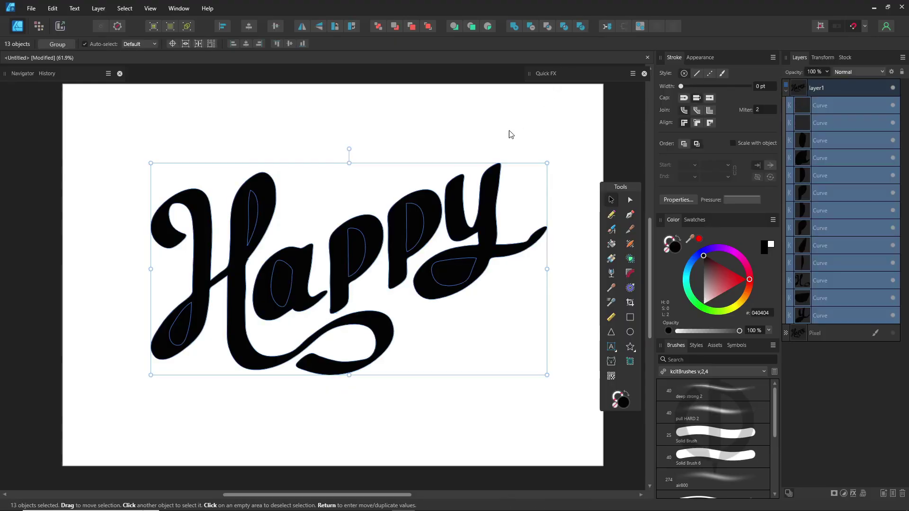
- Try subtracting all the separated curves from each other at once
left_click(504, 150)
left_click(476, 251)
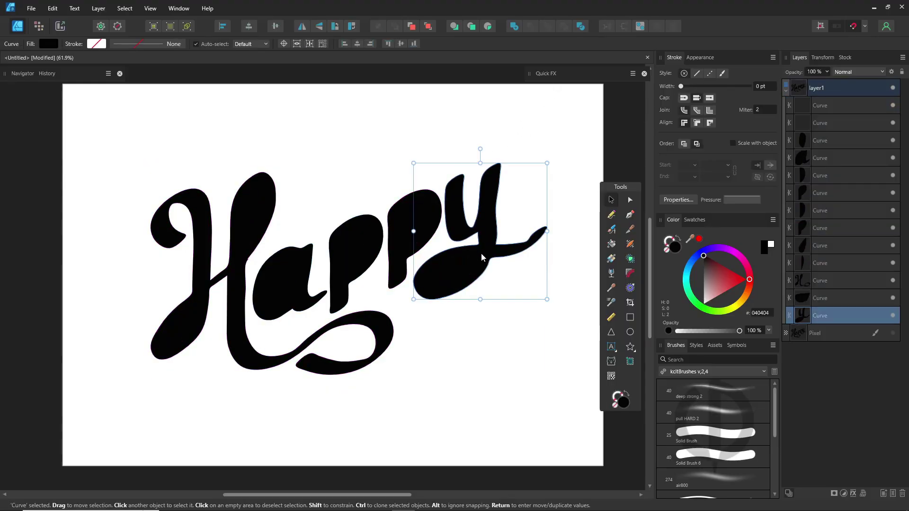
left_click_drag(124, 413, 588, 119)
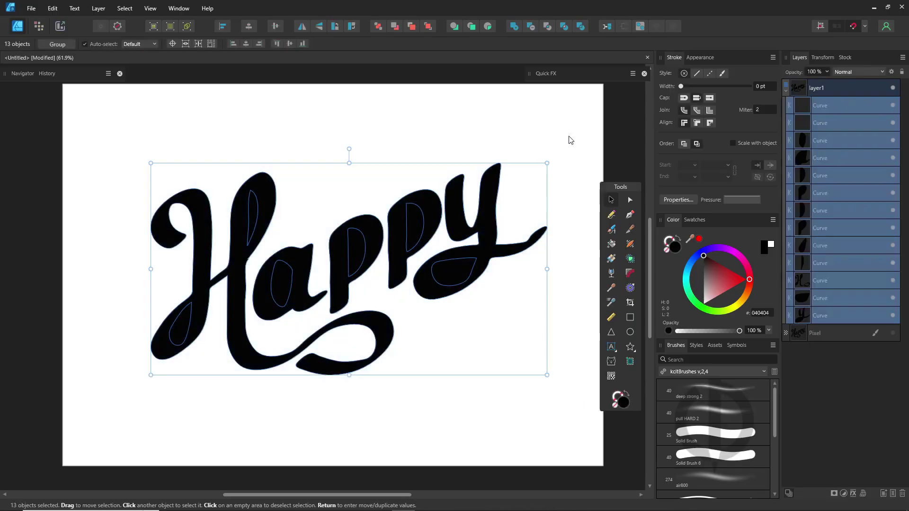
left_click(531, 26)
key("ctrl+z")
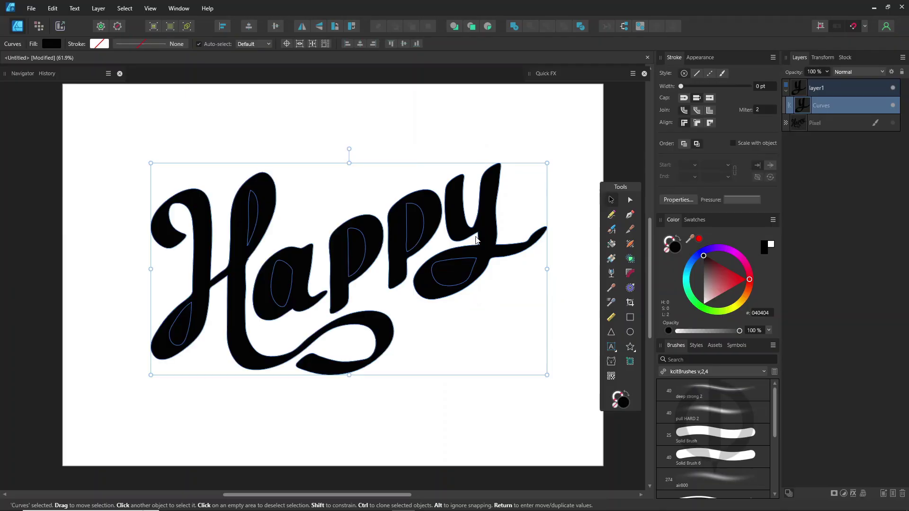
- Subtract the inner loop curve from the letter y to open its counter
left_click(456, 273)
left_click(492, 233, "shift")
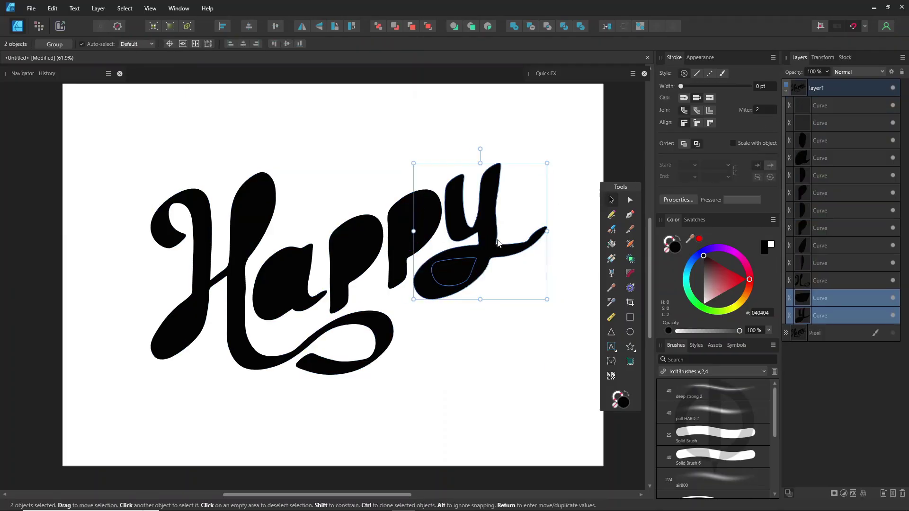
left_click(530, 30)
- Subtract the inner curves from both letters p to open their counters
left_click(397, 265)
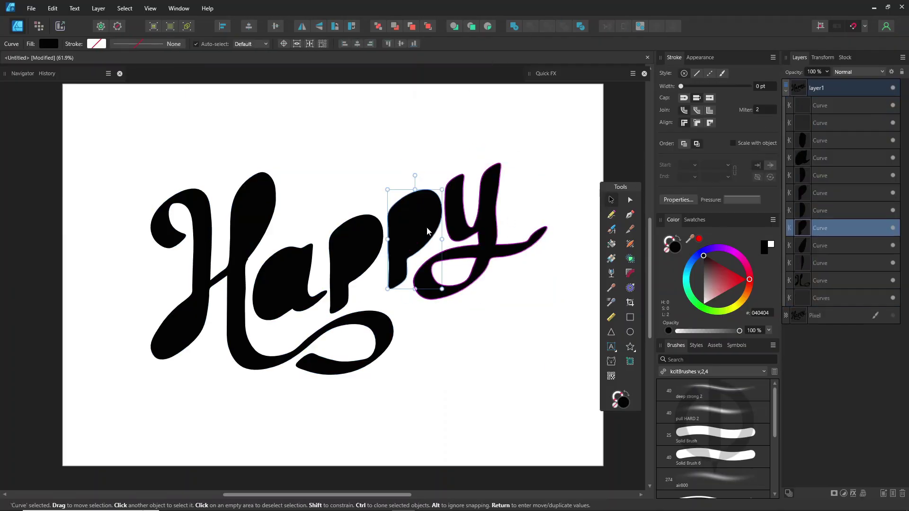
left_click(413, 227, "shift")
left_click(530, 29)
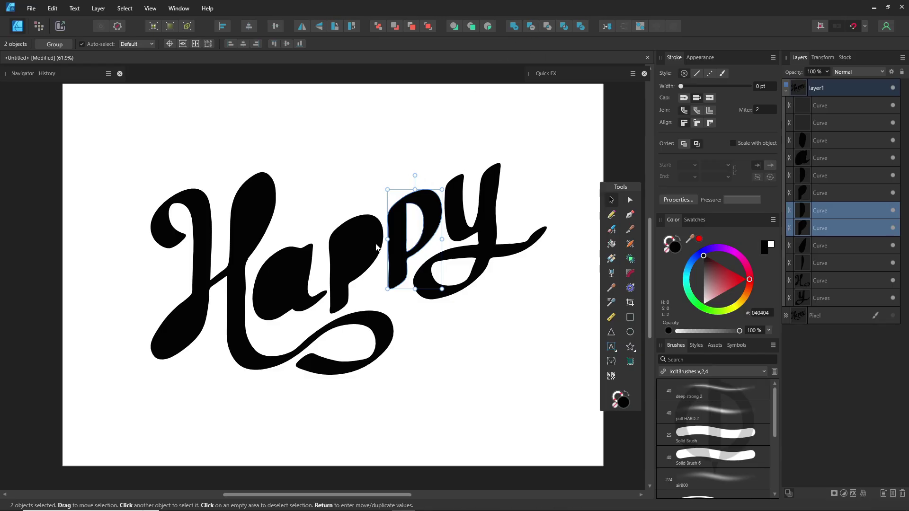
left_click(359, 253)
left_click(338, 284, "shift")
left_click(529, 29)
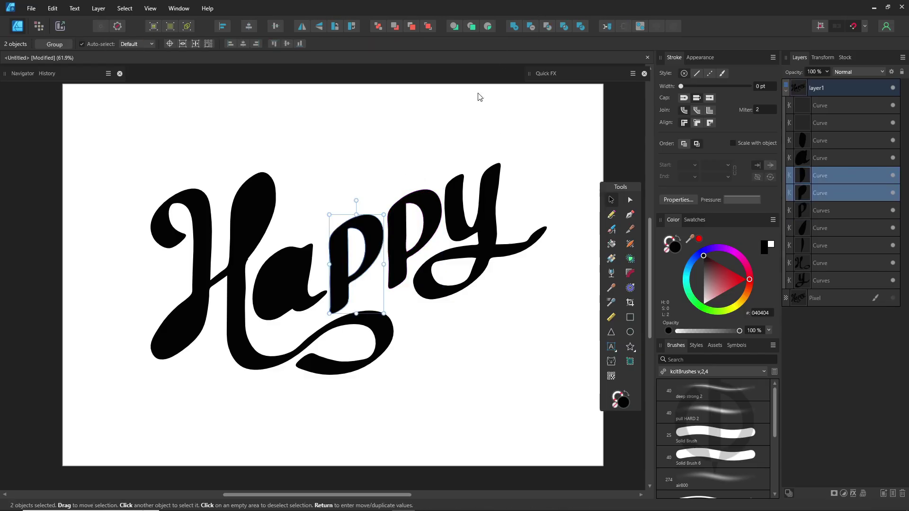
- Subtract the inner curve from the letter a and the two inner loop curves from the H
left_click(291, 285)
left_click(285, 286, "shift")
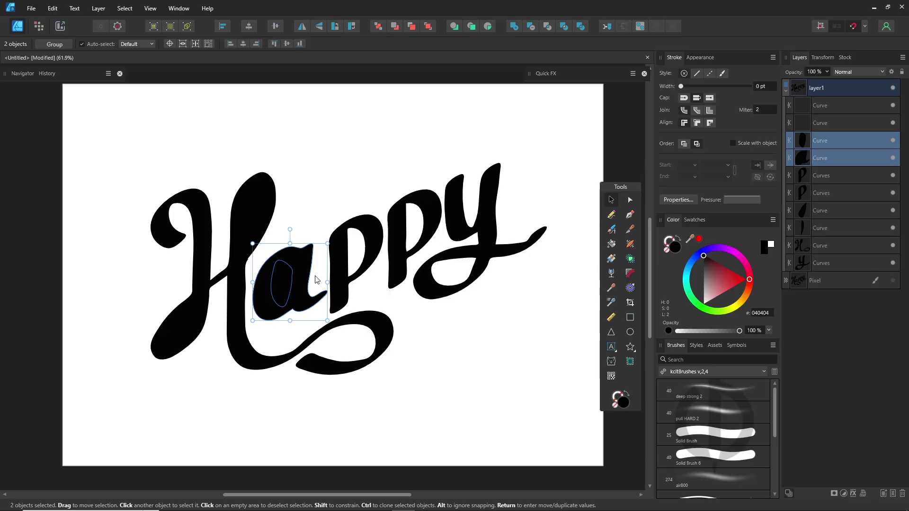
left_click(530, 26)
left_click(259, 221)
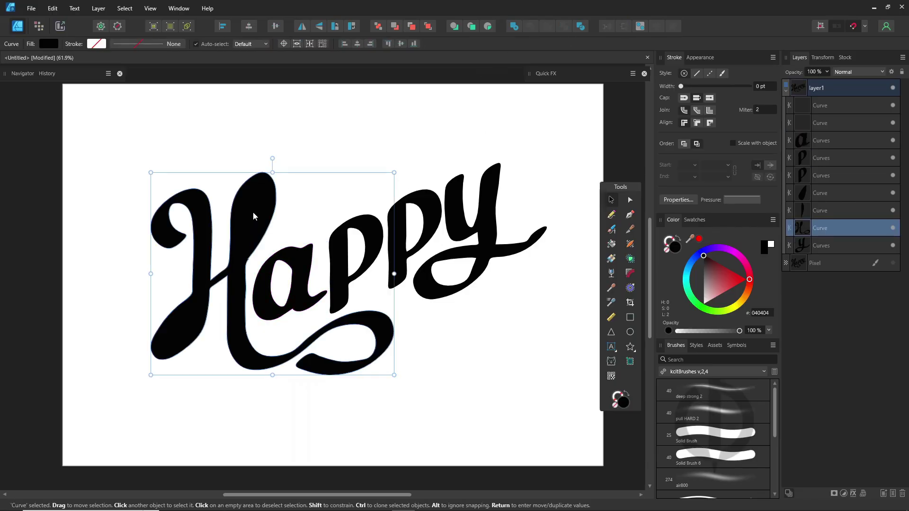
left_click(253, 212, "shift")
left_click(173, 345, "shift")
left_click(530, 28)
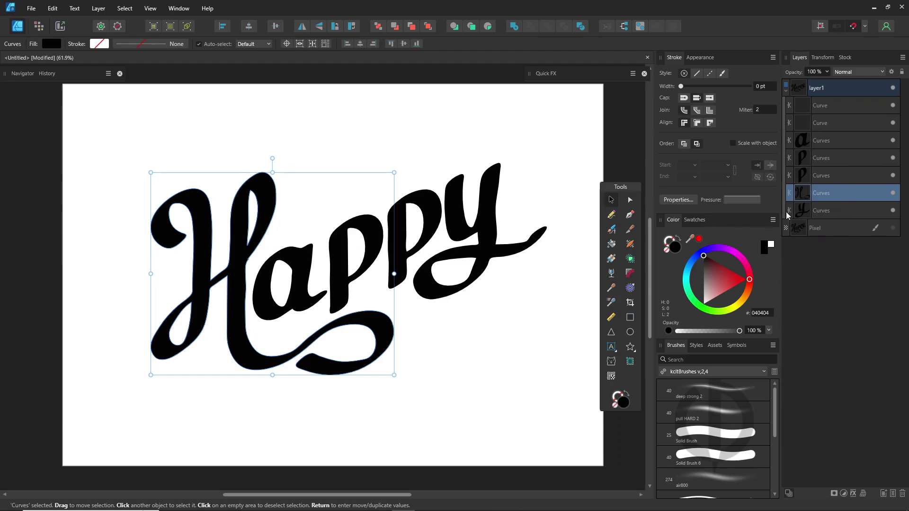
- Nudge the y slightly upward, tilt and shift the a slightly, and move the H a little closer to the a
left_click(482, 232)
left_click_drag(482, 233, 484, 228)
left_click(303, 270)
left_click_drag(290, 230, 286, 230)
left_click_drag(302, 280, 306, 278)
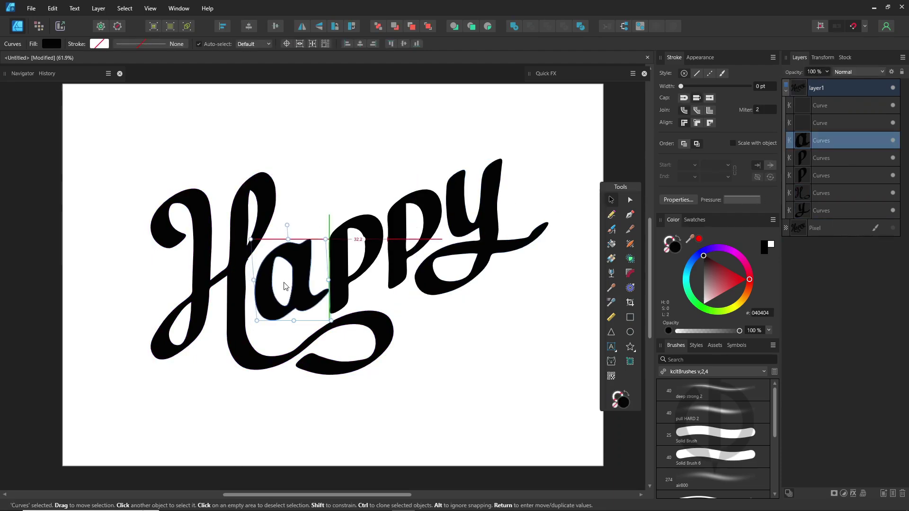
left_click_drag(249, 363, 256, 364)
- Delete the two tiny leftover curves at the top of layer1
left_click(510, 316)
left_click(826, 104)
left_click(826, 123, "shift")
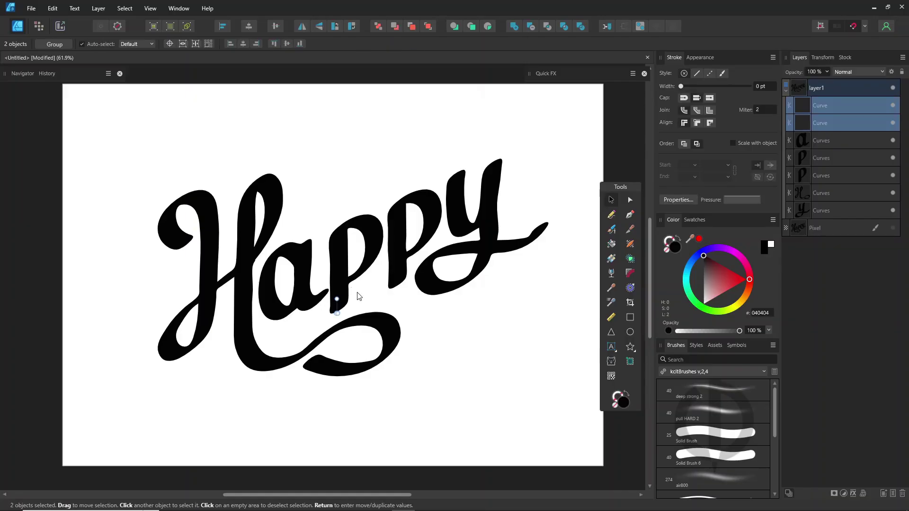
key("Delete")
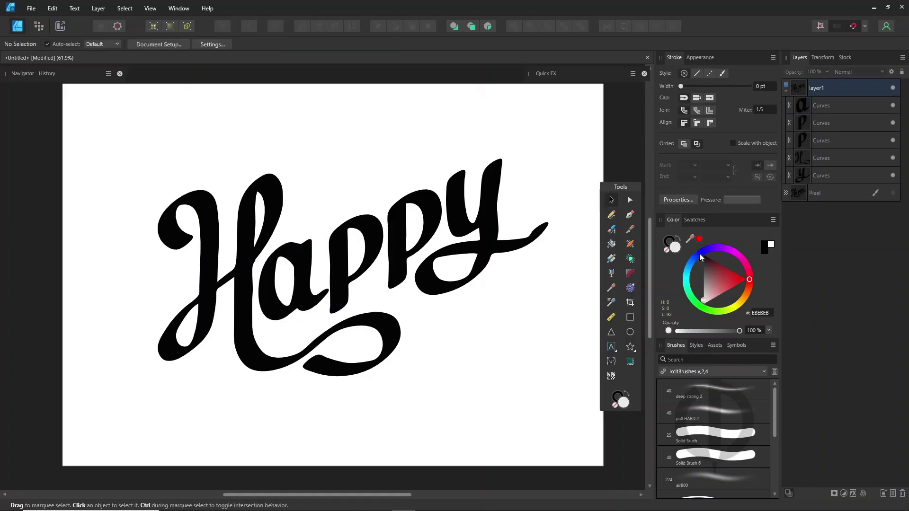
- Redraw the outer edges of the H's lower-left loop with the Pencil tool to make them smooth and rounded
left_click(213, 323)
scroll(216, 327, "up", 5)
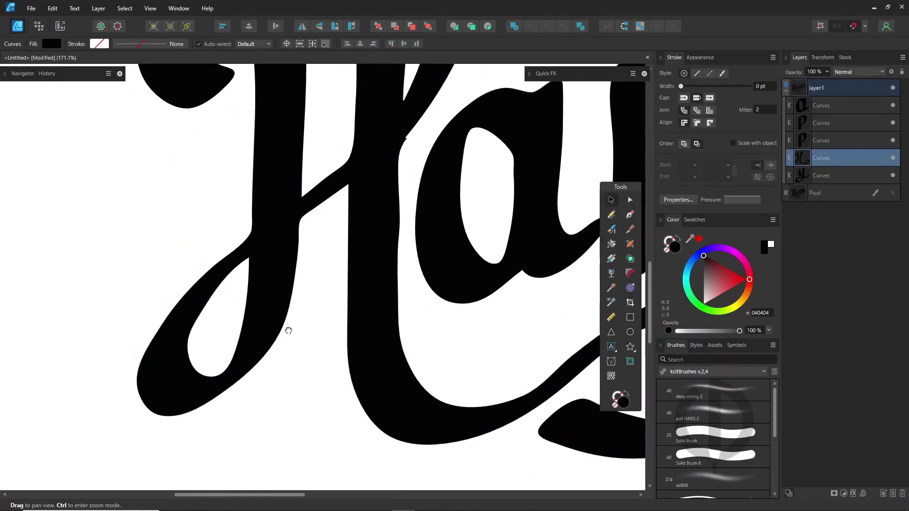
left_click_drag(288, 331, 302, 349)
left_click(612, 216)
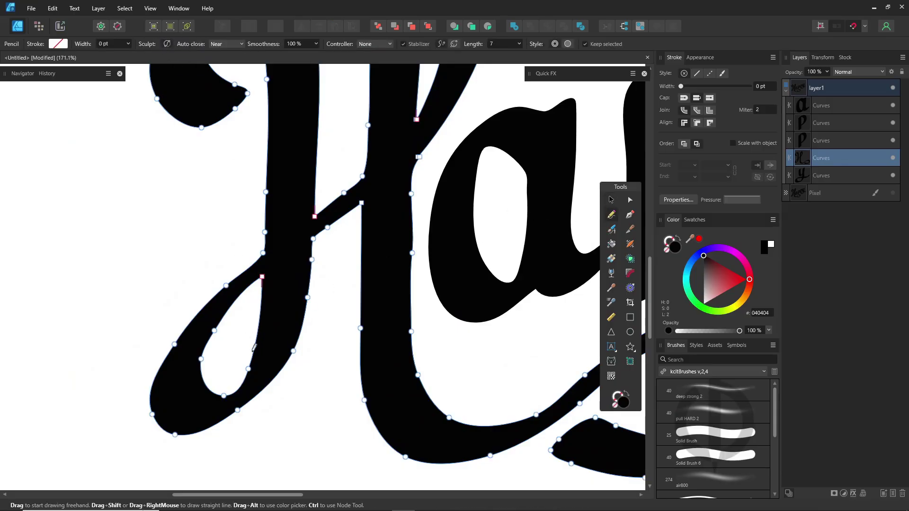
left_click_drag(309, 303, 298, 339)
key("ctrl+z")
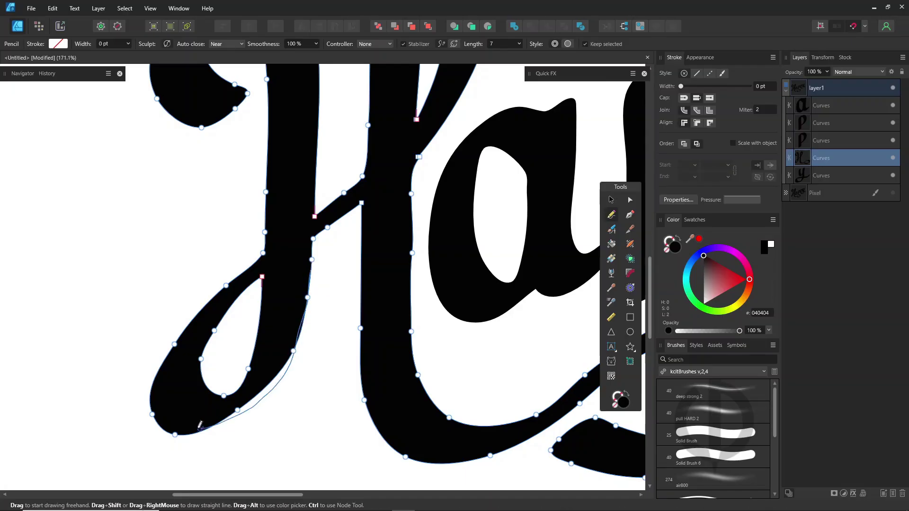
left_click_drag(200, 425, 176, 434)
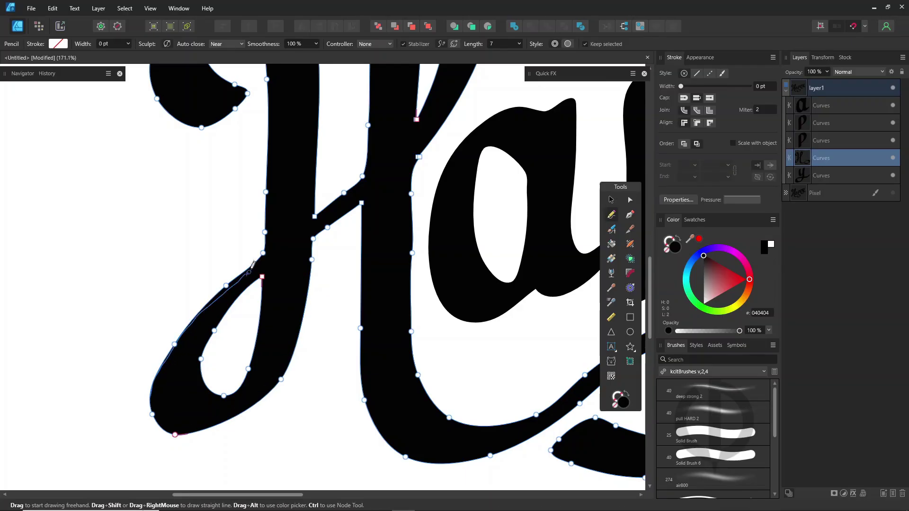
left_click_drag(253, 264, 263, 253)
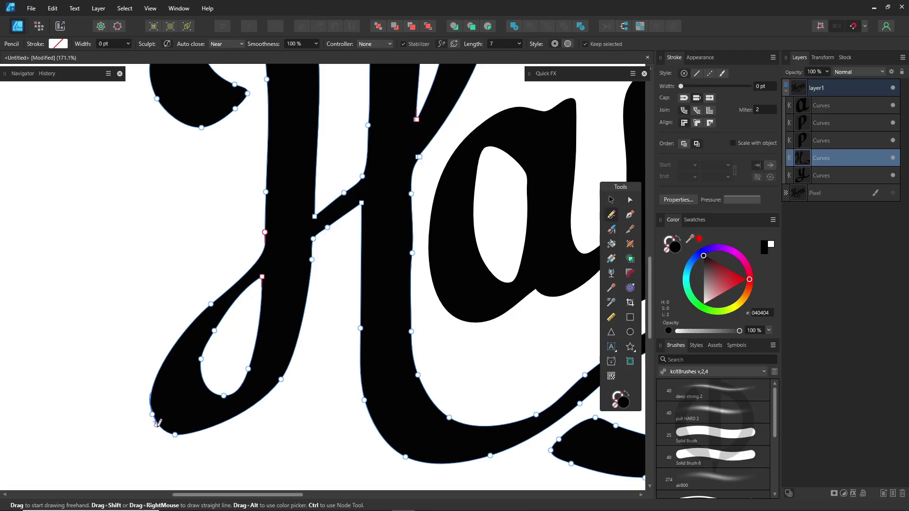
left_click_drag(282, 375, 290, 361)
key("space")
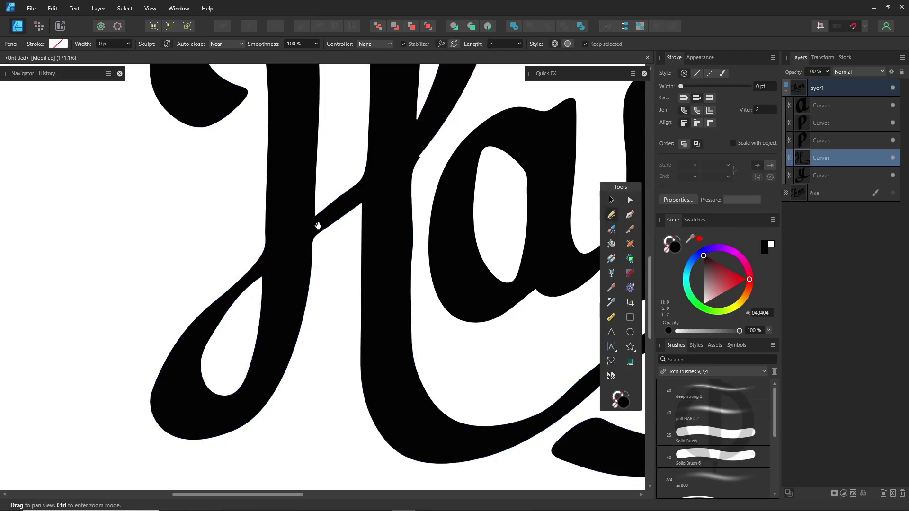
- Delete the surplus nodes along the left inner edge of the H's upper loop
left_click_drag(317, 227, 188, 369)
left_click(292, 194, "ctrl")
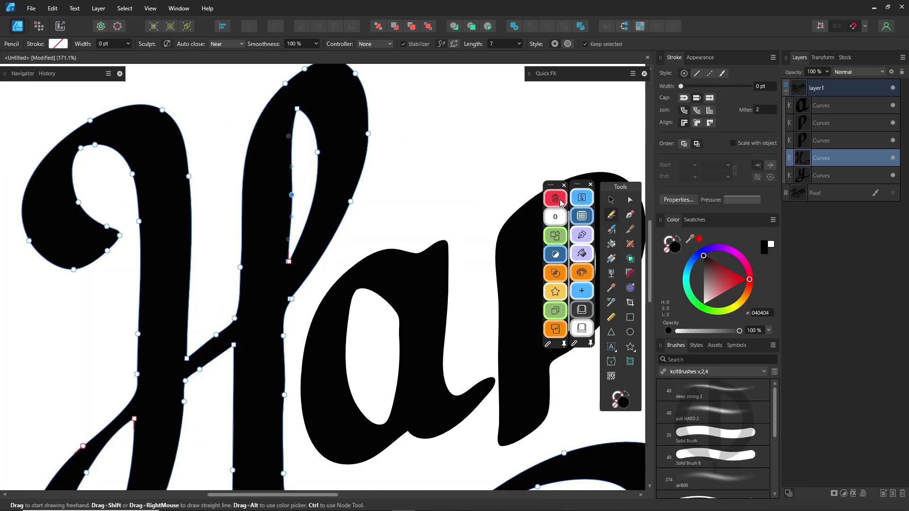
left_click(560, 203)
key("space")
left_click_drag(330, 296, 343, 182)
left_click_drag(307, 210, 278, 285)
left_click(555, 199)
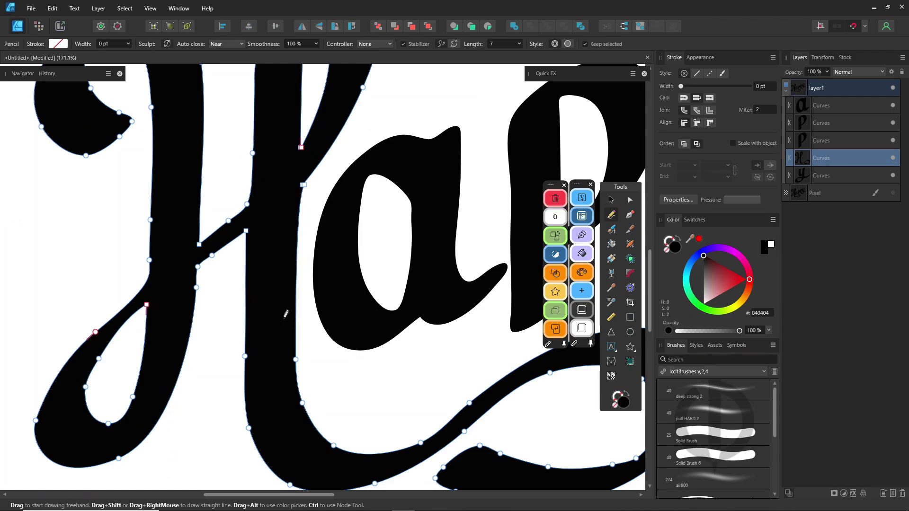
- Redraw the blunt end of the H's bottom swash with the Pencil tool as a smooth rounded terminal
scroll(269, 263, "down", 3)
scroll(406, 300, "up", 3)
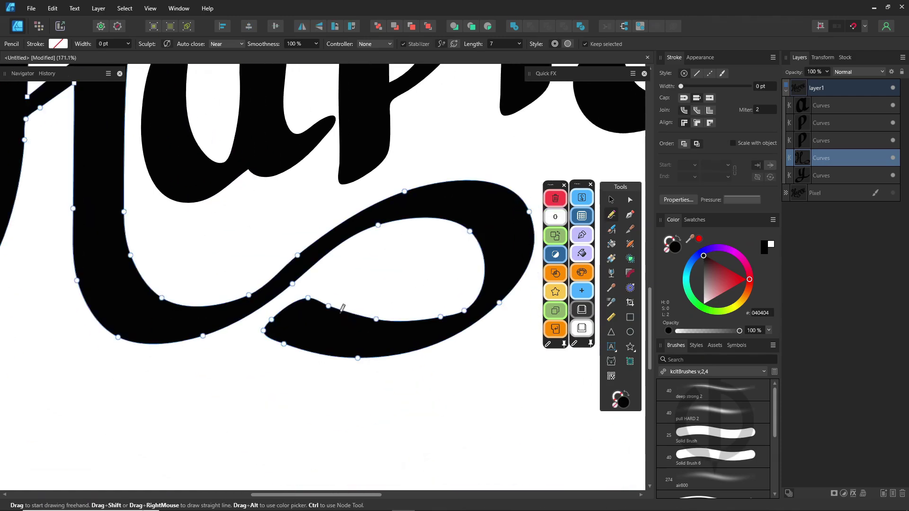
left_click_drag(303, 350, 307, 352)
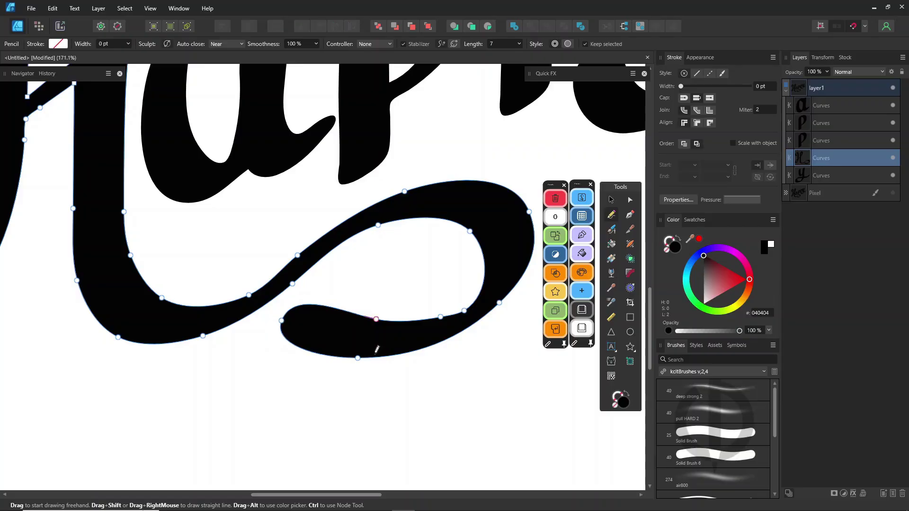
- Redraw the right inner edge of the letter a's counter with the Pencil tool
key("space")
mouse_move(474, 228)
left_mouse_down()
mouse_move(447, 257)
mouse_move(387, 408)
mouse_move(407, 386)
left_mouse_up()
left_click(193, 227, "ctrl")
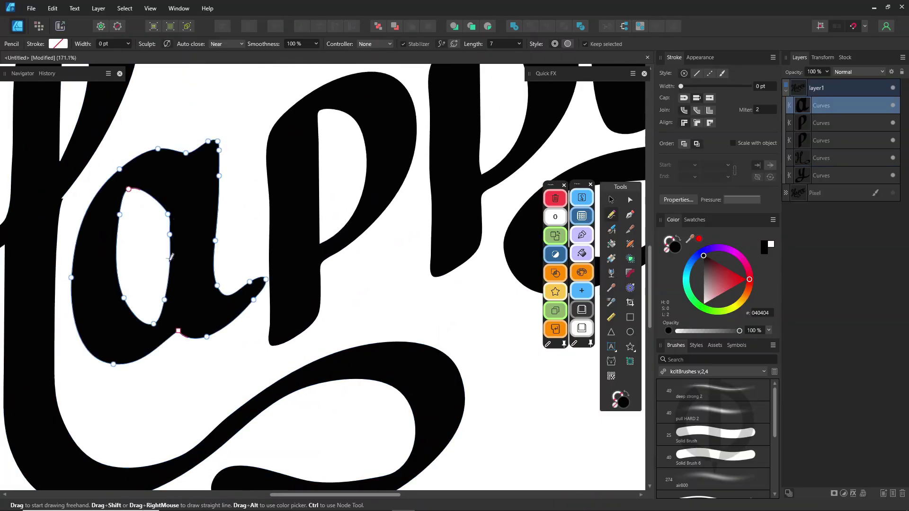
mouse_move(171, 230)
left_mouse_down()
mouse_move(119, 289)
mouse_move(147, 324)
left_mouse_up()
- Delete the surplus stem nodes on the first p and redraw the left stem edge of the second p
left_click(294, 198, "ctrl")
left_click_drag(253, 166, 283, 265)
left_click(555, 198)
left_click_drag(441, 157, 357, 221)
left_click(372, 157, "ctrl")
left_click_drag(347, 132, 348, 318)
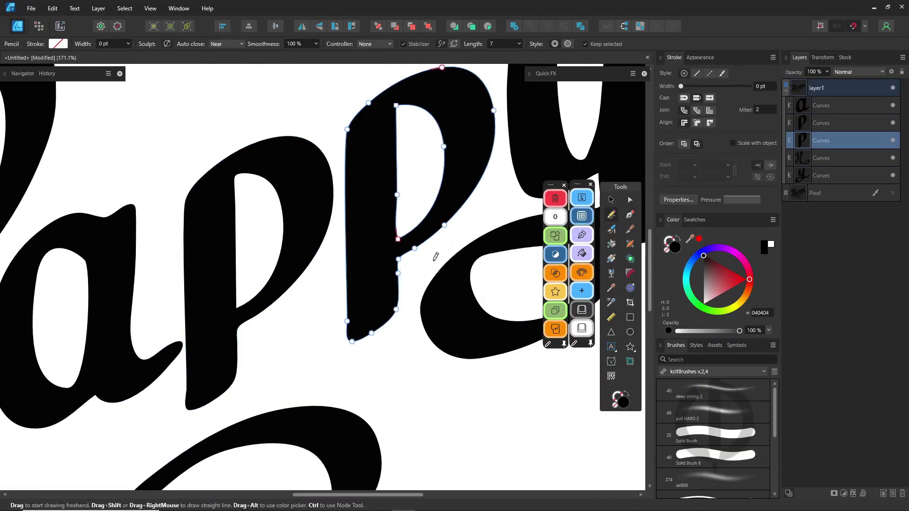
- Redraw the uneven edges of the y's stems and lower loop with the Pencil tool
left_click_drag(482, 257, 239, 293)
left_click(294, 267, "ctrl")
left_click_drag(334, 280, 295, 359)
left_click_drag(350, 281, 301, 356)
left_click_drag(396, 283, 249, 328)
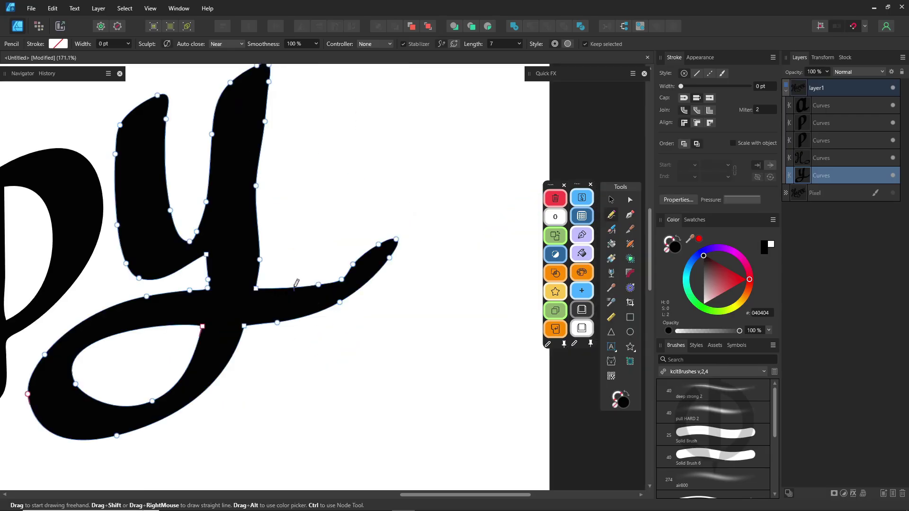
left_click_drag(256, 150, 288, 151)
left_click_drag(295, 143, 289, 282)
left_click_drag(238, 256, 239, 289)
left_click_drag(212, 227, 245, 142)
- Smooth the H's lower-left loop, crossbar junction and upper-left curl by redrawing their edges with the Pencil tool
scroll(245, 151, "down", 2)
mouse_move(76, 359)
left_mouse_down()
mouse_move(251, 355)
mouse_move(535, 198)
left_mouse_up()
left_click(167, 224, "ctrl")
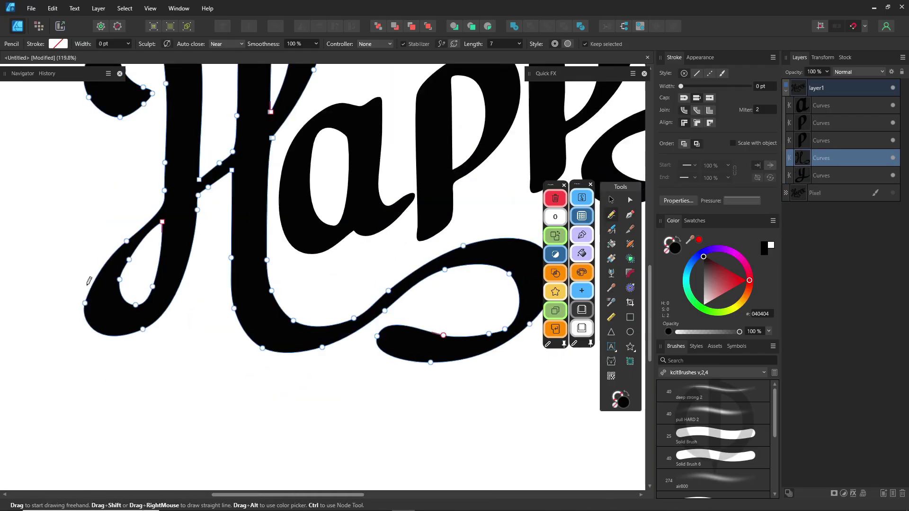
left_click_drag(156, 208, 84, 299)
left_click_drag(191, 284, 157, 373)
left_click_drag(113, 320, 75, 377)
left_click_drag(154, 289, 185, 267)
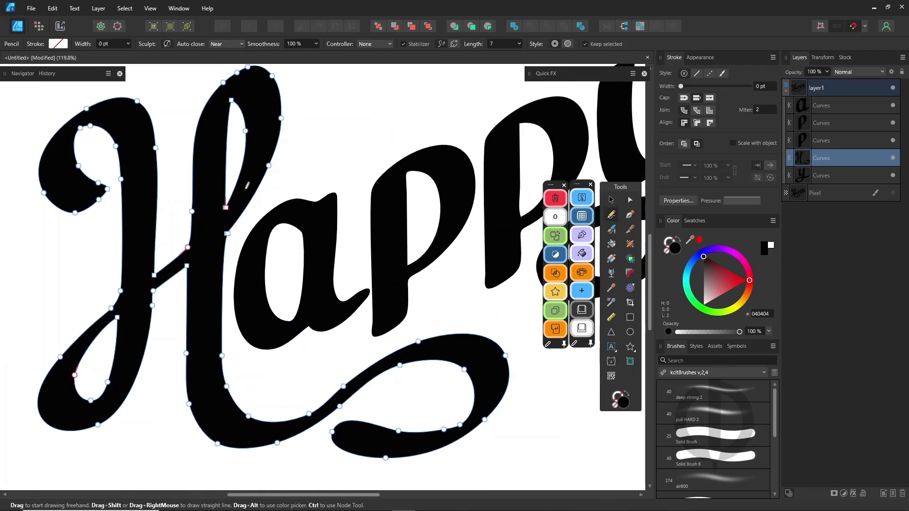
left_click_drag(76, 162, 65, 214)
- Redraw the left stem edge of the first p as one clean line
left_click(391, 246, "ctrl")
left_click_drag(371, 203, 372, 326)
key("ctrl+0")
- Stretch the H slightly upward to make it taller, keeping its base in place
key("v")
left_click(233, 227)
left_click_drag(267, 174, 268, 162)
left_click(308, 189)
left_click(232, 303)
- Select the nodes of the H's lower-left loop, enable the node transform box and stretch the loop slightly downward
key("a")
left_click_drag(124, 384, 213, 291)
left_click(410, 43)
left_click_drag(174, 366, 174, 372)
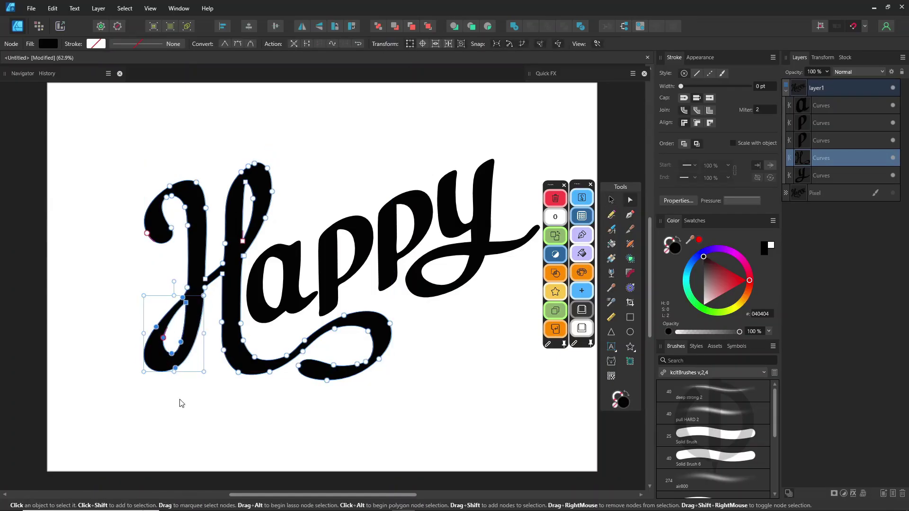
left_click(179, 402)
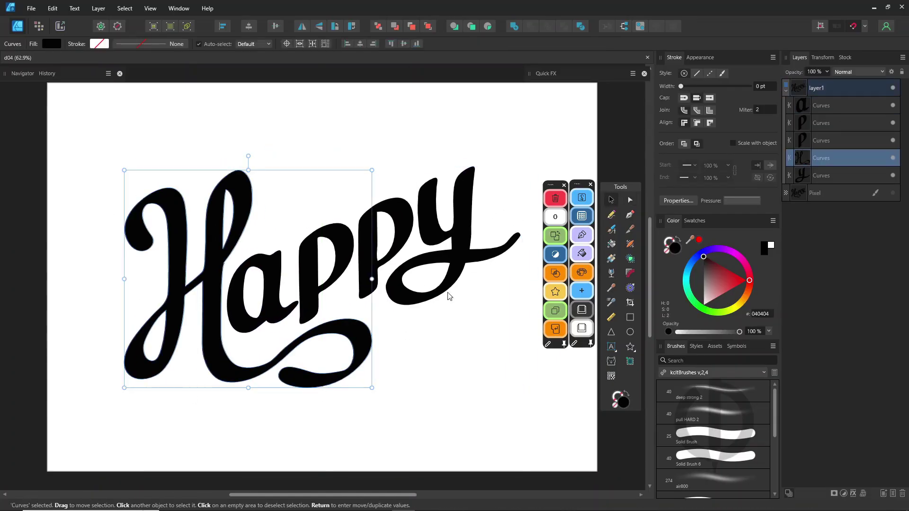
- Redraw the inner edge of the H's bottom swash and reshape the y's tail with a rounder tip
key("n")
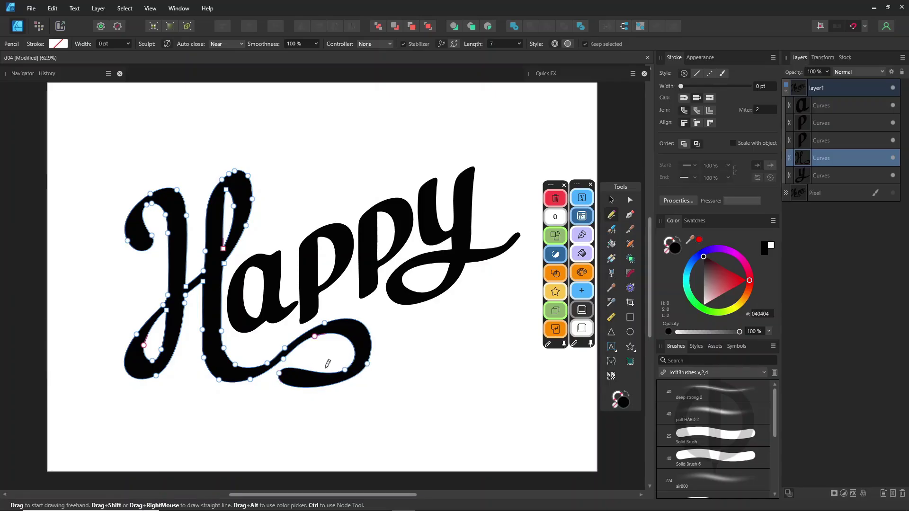
key("a")
left_click(503, 247)
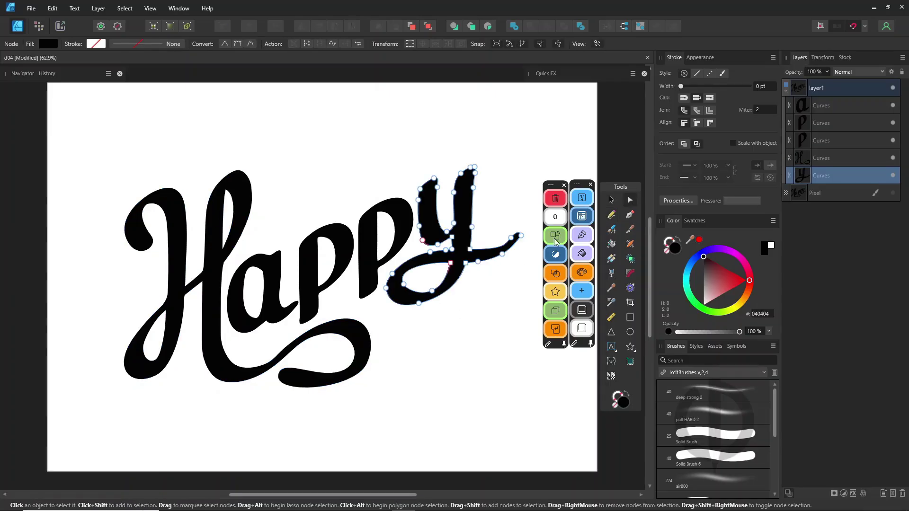
key("n")
left_click_drag(476, 263, 519, 227)
- Redraw the inner edge of the letter a's counter and clear the selection
left_click(239, 282, "ctrl")
left_click_drag(248, 275, 246, 282)
key("ctrl+d")
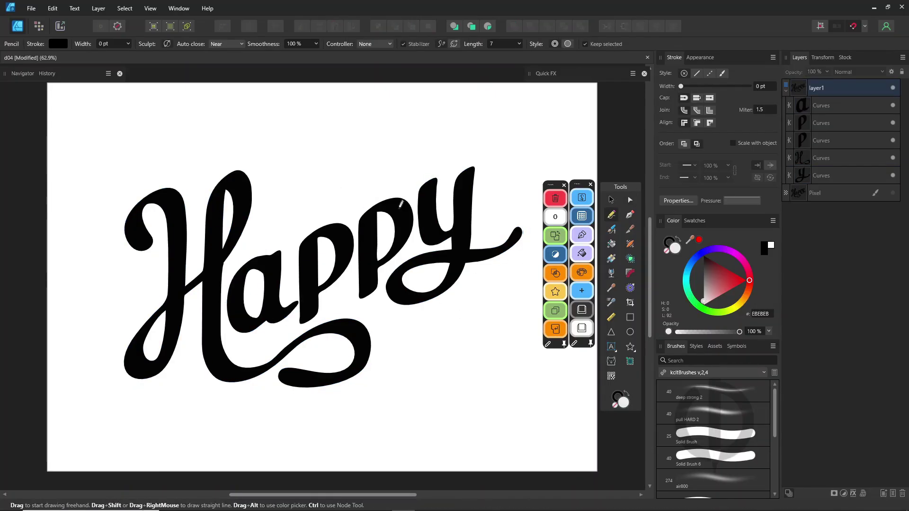
- Redraw the inner curve between the y's two stems with the Pencil tool
key("v")
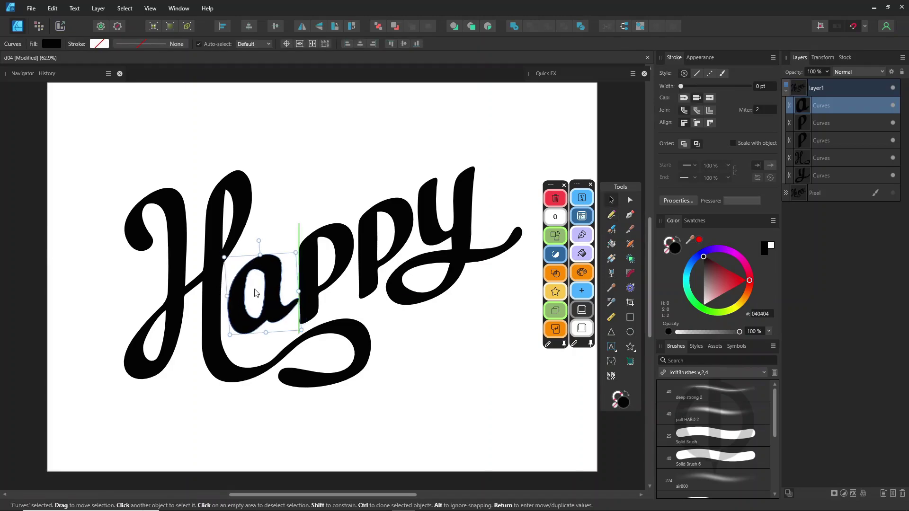
left_click(454, 214)
key("a")
left_click(501, 221)
left_click(466, 218)
key("n")
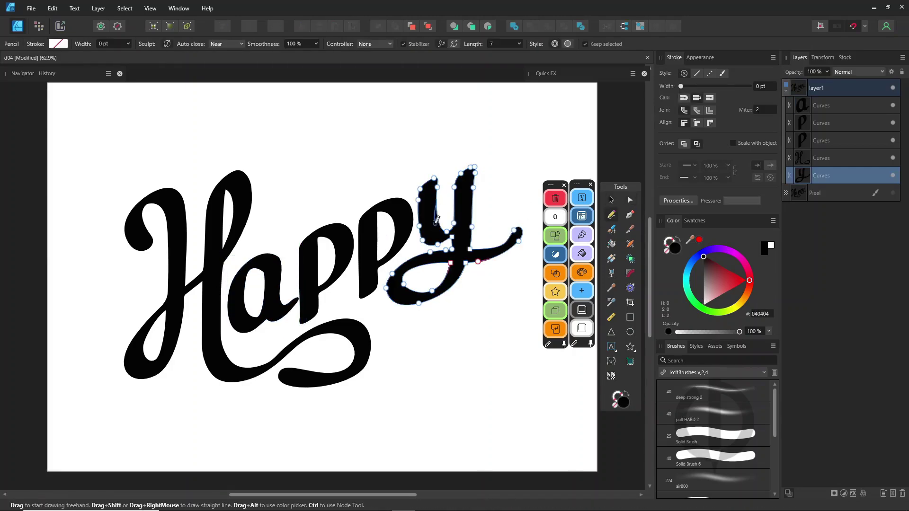
left_click_drag(434, 205, 463, 223)
- Nudge the nodes of the H's bottom curve and swash slightly up and to the right, and save the document
left_click(362, 347, "ctrl")
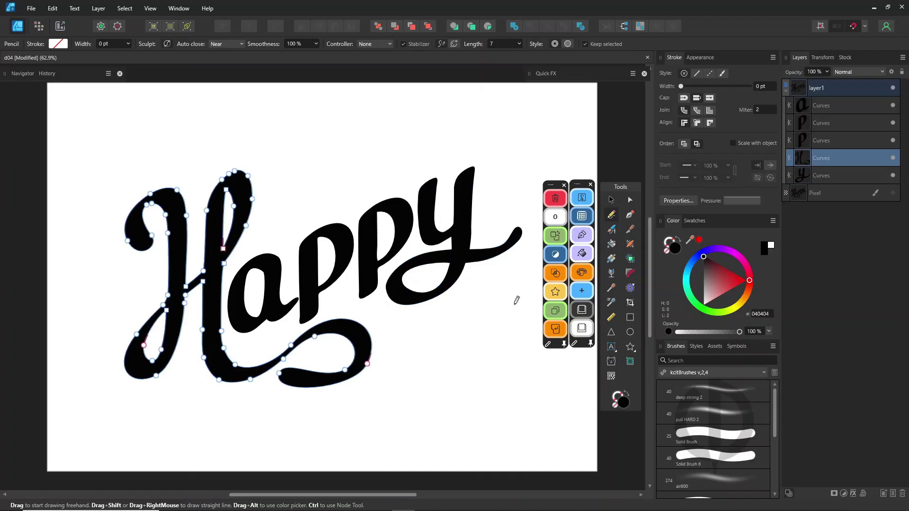
left_click(630, 200)
left_click_drag(196, 420, 438, 333)
key("Up")
key("Up")
key("Up")
key("Up")
key("Up")
key("Up")
key("Up")
key("Up")
key("Right")
key("Right")
key("Right")
left_click(438, 341)
left_click(612, 200)
left_click(446, 178)
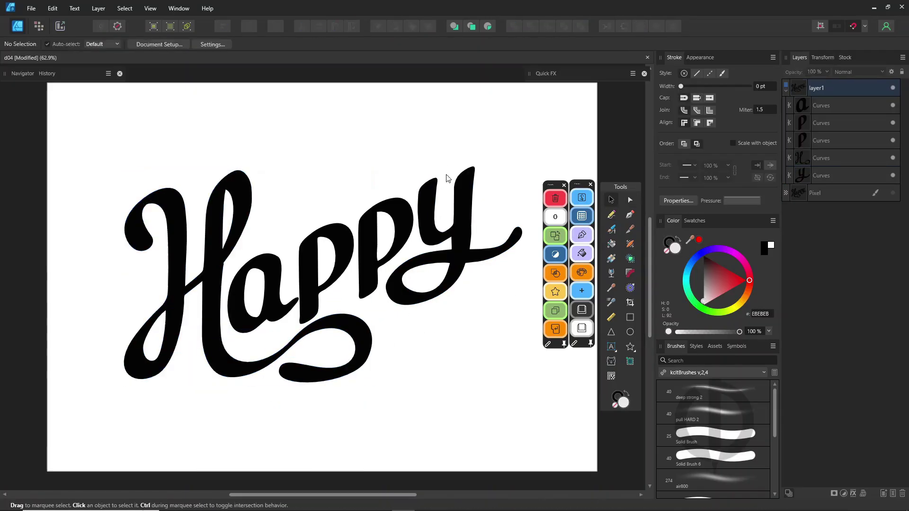
key("ctrl+s")
- Group the five letter curves in layer1 and fill the group with light blue 6DC1FF
left_click(839, 90)
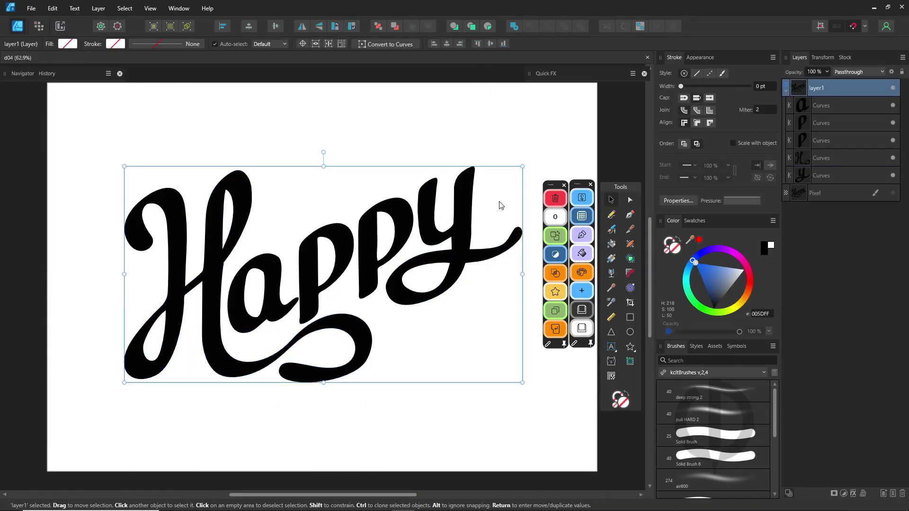
left_click(838, 111)
left_click(845, 176, "shift")
right_click(837, 157)
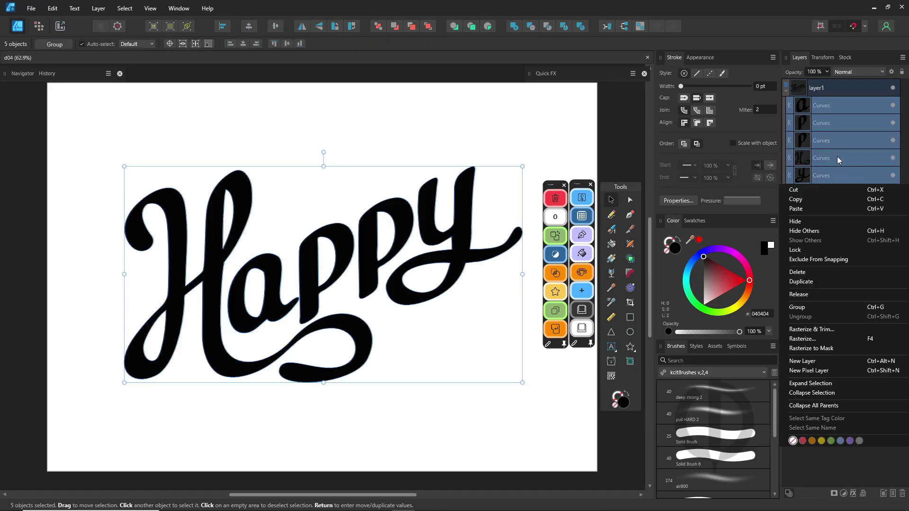
left_click(813, 307)
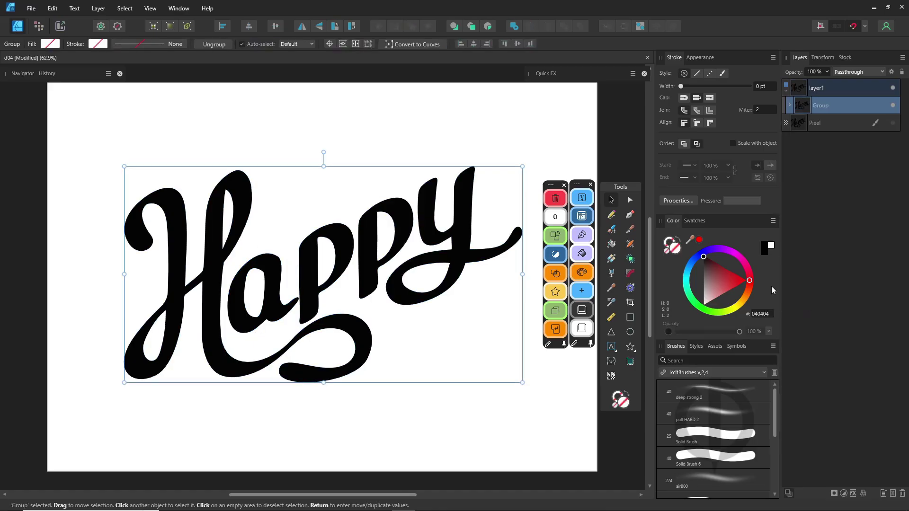
left_click(689, 265)
mouse_move(711, 271)
left_mouse_down()
mouse_move(692, 263)
mouse_move(717, 262)
mouse_move(688, 266)
left_mouse_up()
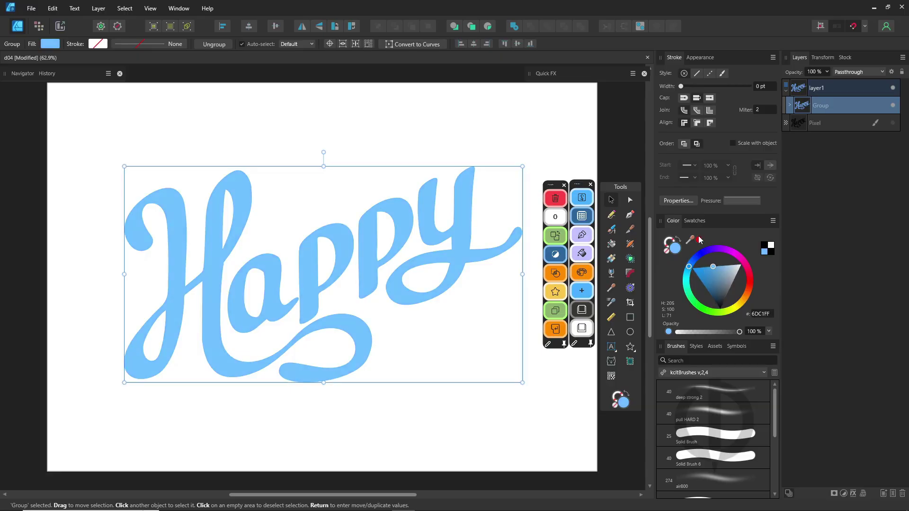
left_click(179, 8)
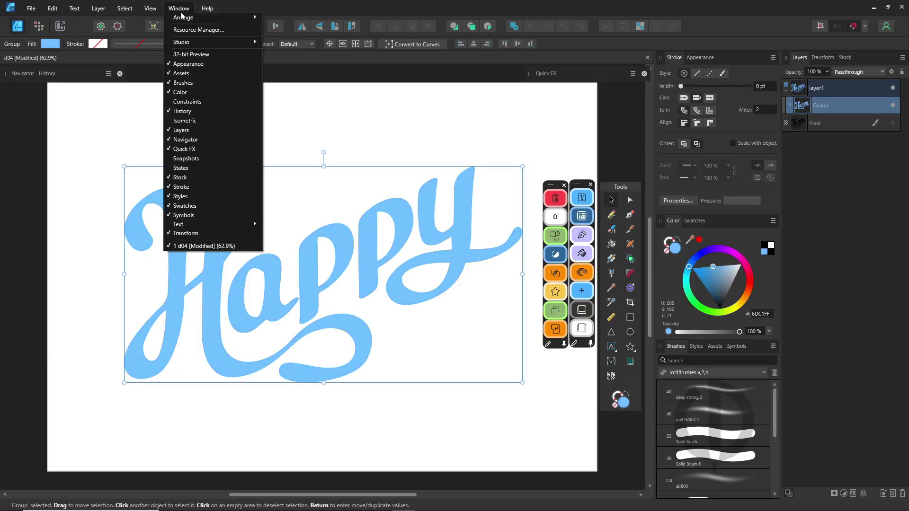
mouse_move(190, 44)
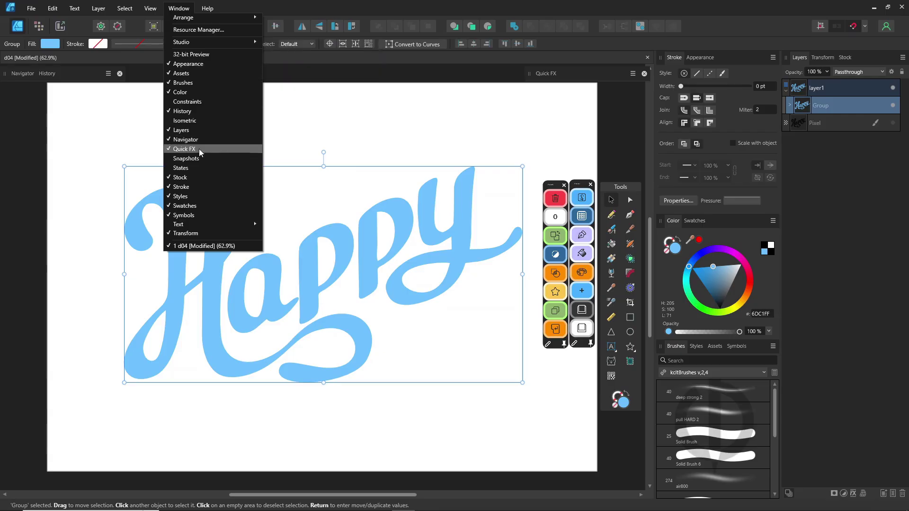
left_click(445, 116)
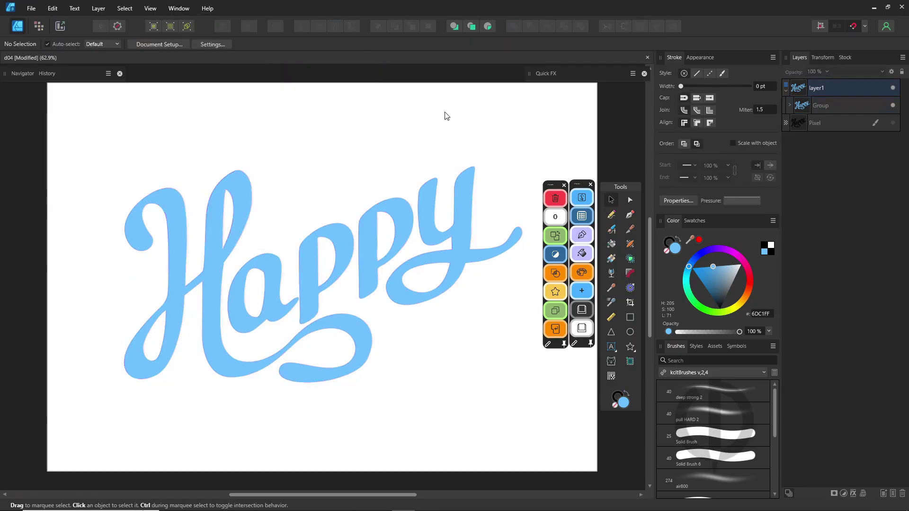
- Enable an Inner Shadow effect on the lettering group and open its detailed Layer Effects settings
left_click(544, 75)
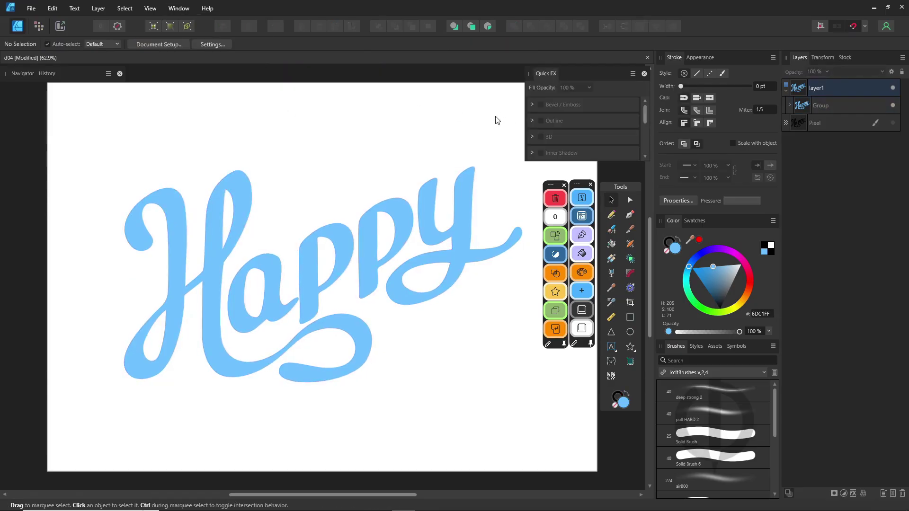
left_click(824, 106)
scroll(640, 125, "down", 2)
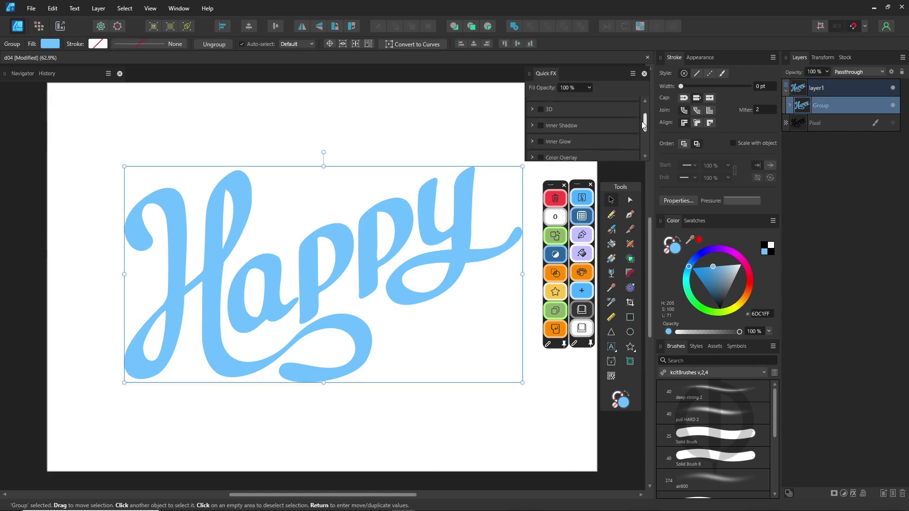
mouse_move(640, 125)
left_mouse_down()
mouse_move(629, 148)
mouse_move(632, 124)
left_mouse_up()
left_click(540, 116)
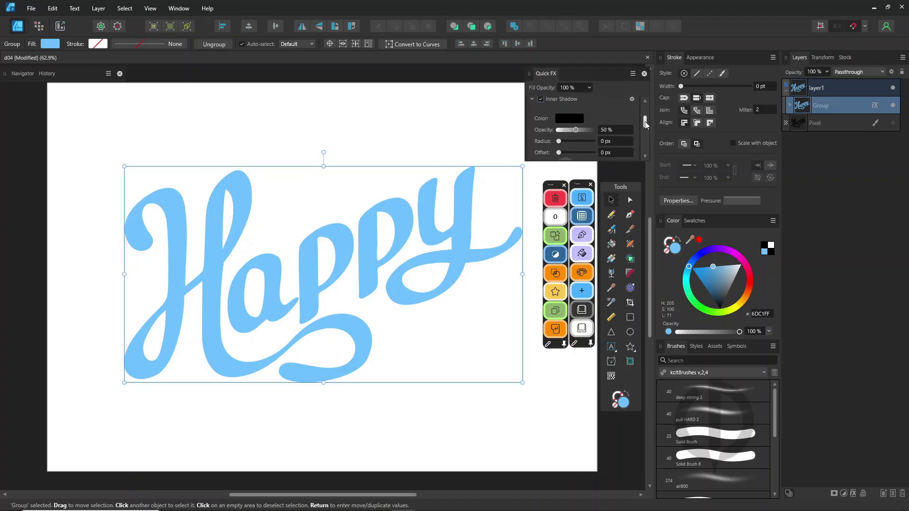
scroll(645, 124, "down", 2)
left_click_drag(594, 162, 594, 172)
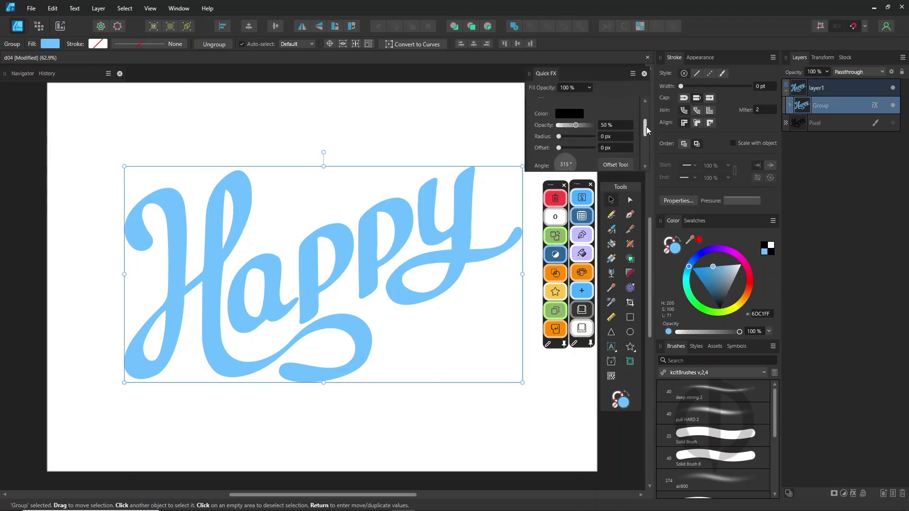
scroll(644, 126, "up", 1)
left_click(632, 111)
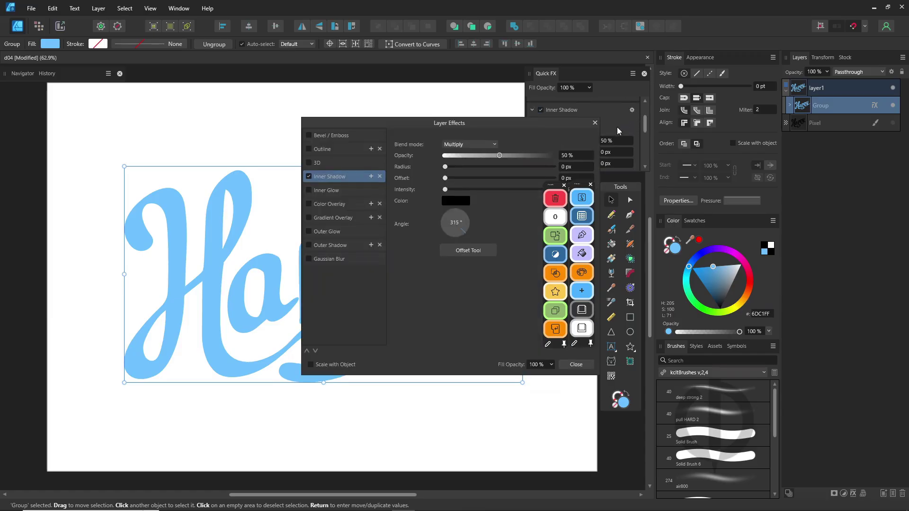
left_click_drag(495, 131, 414, 224)
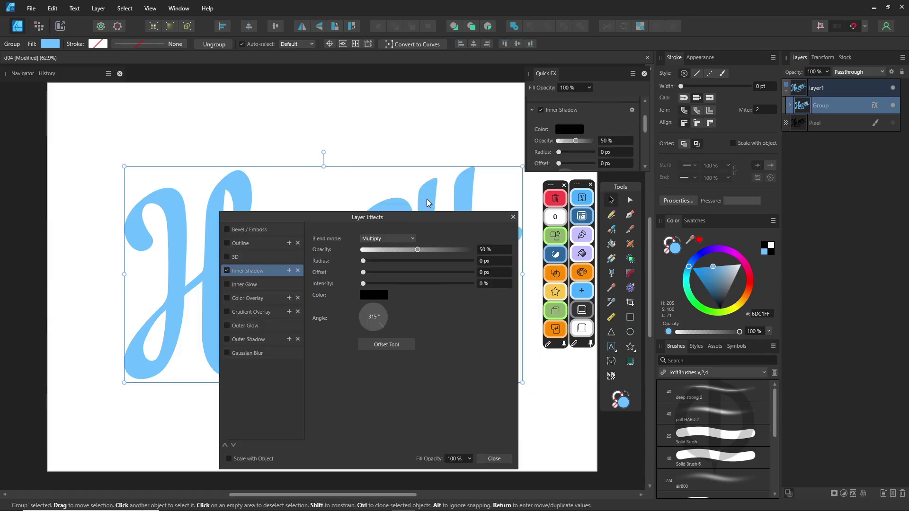
- Nudge the lettering slightly upward and close the two floating shortcut toolbars covering the canvas
left_click_drag(412, 167, 414, 159)
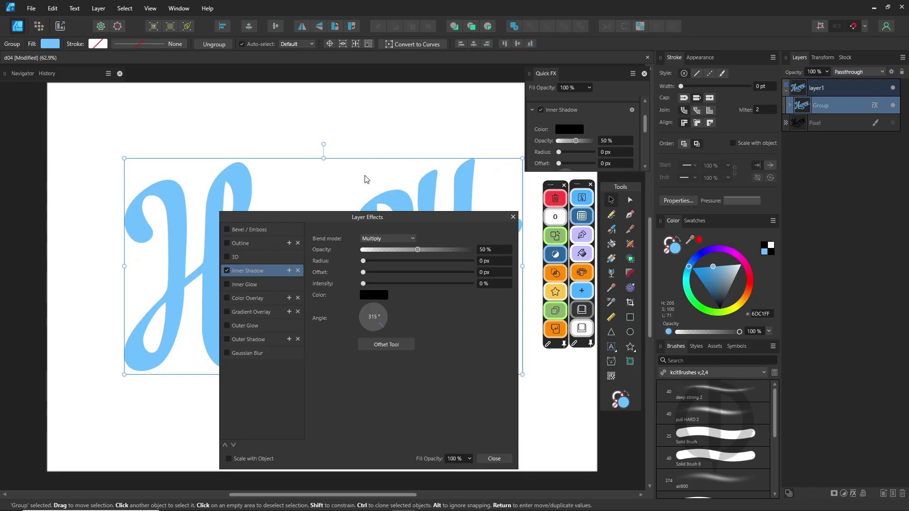
scroll(368, 185, "down", 5)
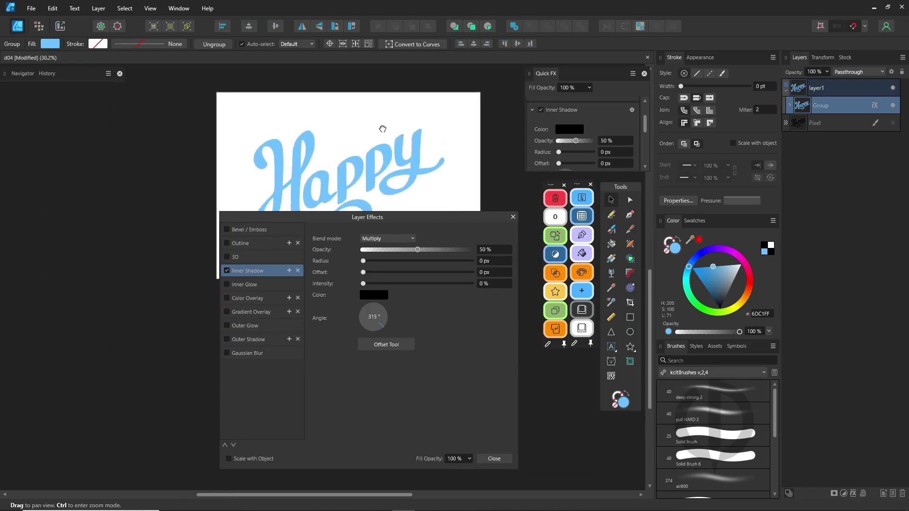
left_click_drag(382, 209, 382, 205)
left_click(382, 207)
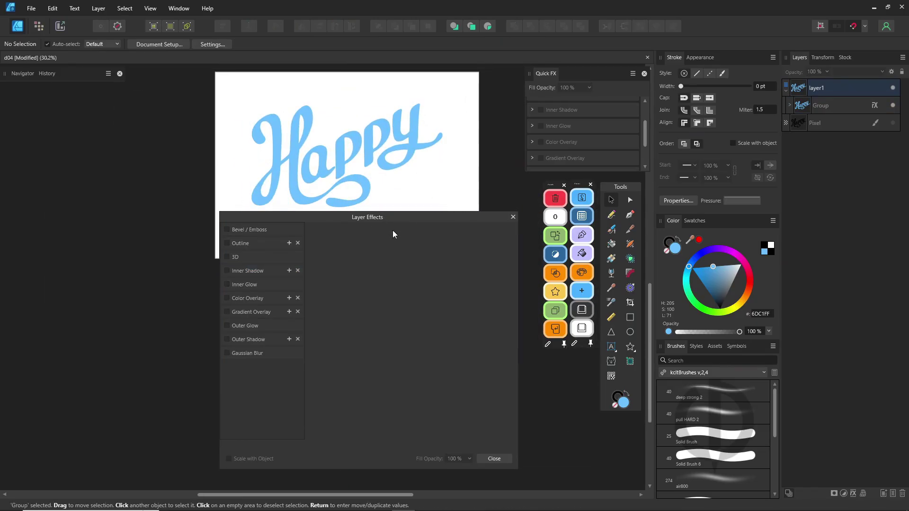
scroll(464, 156, "up", 3)
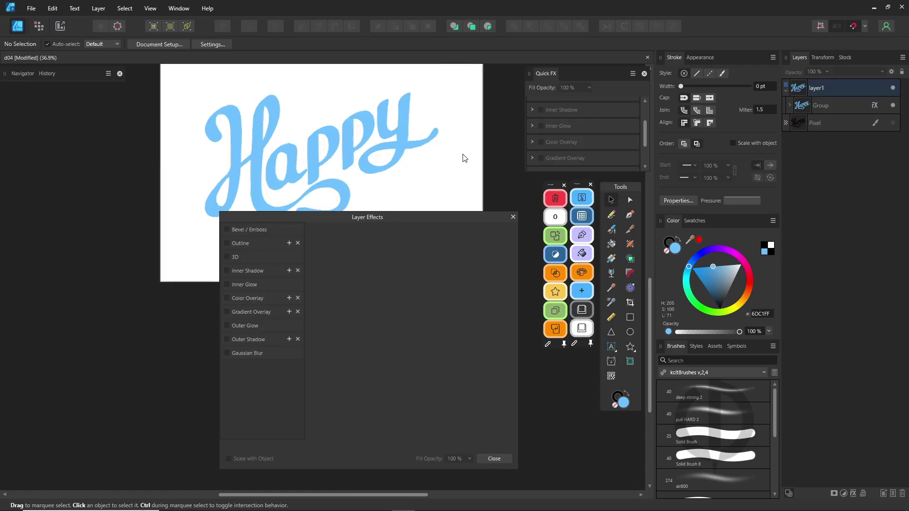
left_click(564, 185)
left_click(590, 185)
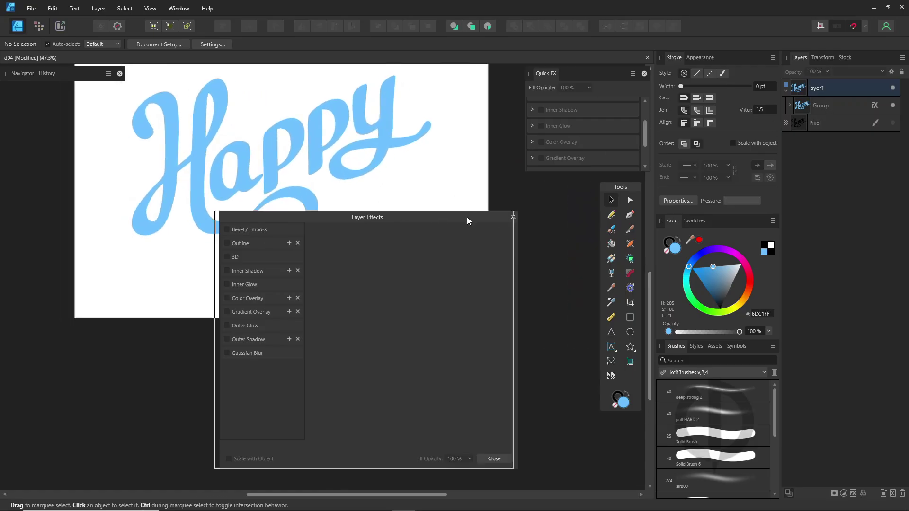
- Set the lettering group's inner shadow to a 0.5 px radius, 21.6 px offset and 68° angle using the Offset Tool
left_click_drag(380, 218, 520, 185)
left_click(422, 200)
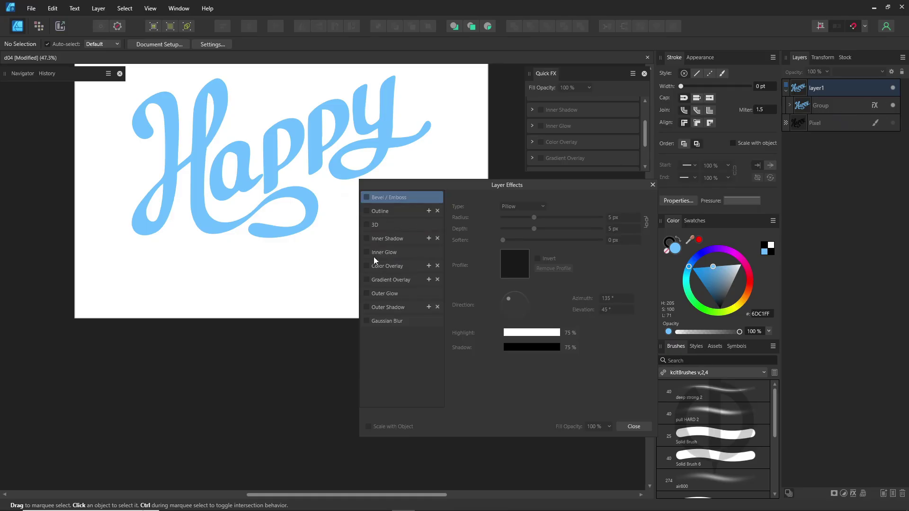
left_click(369, 240)
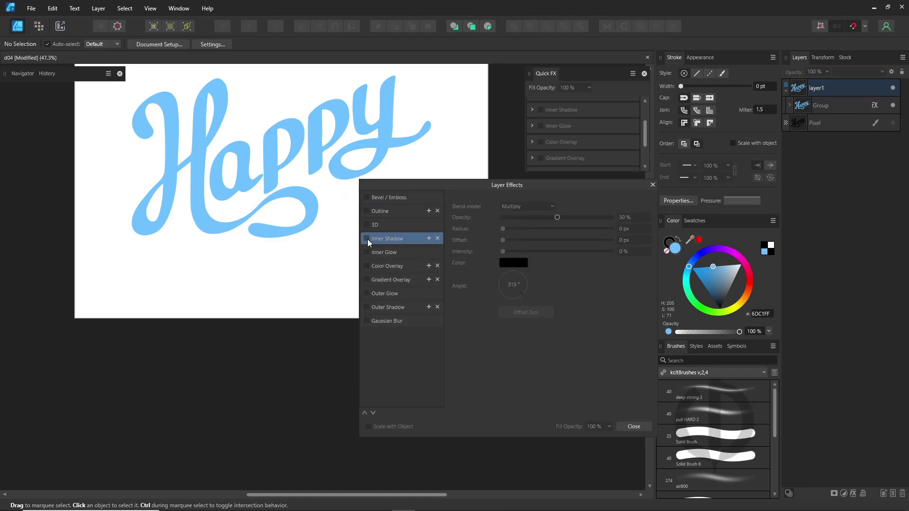
left_click(842, 112)
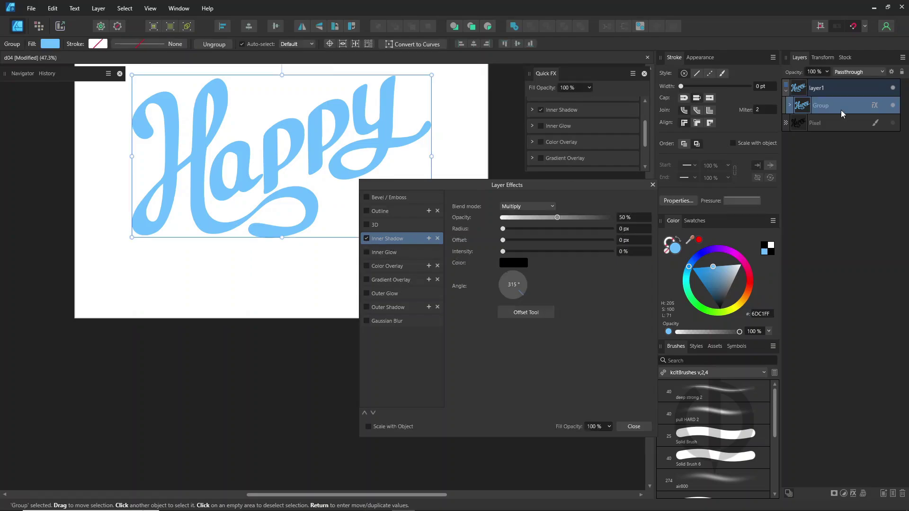
left_click(526, 311)
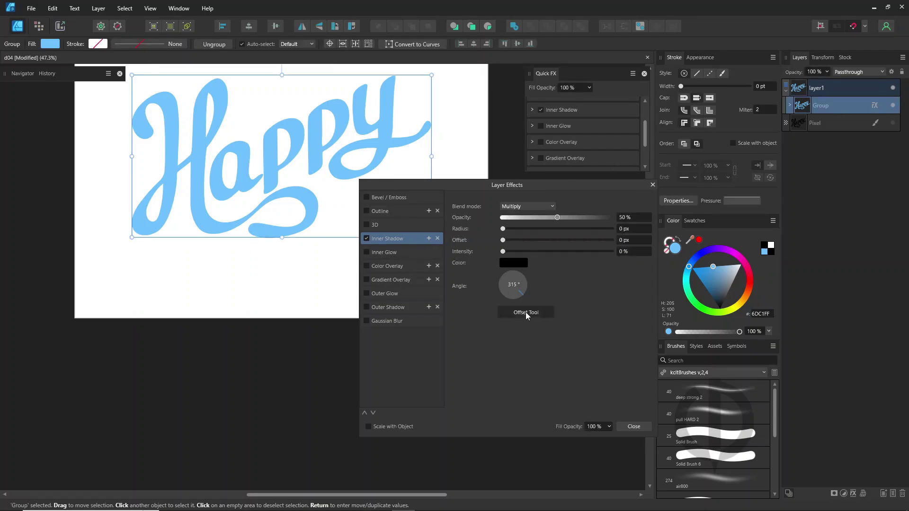
mouse_move(368, 162)
left_mouse_down()
mouse_move(360, 157)
mouse_move(370, 168)
left_mouse_up()
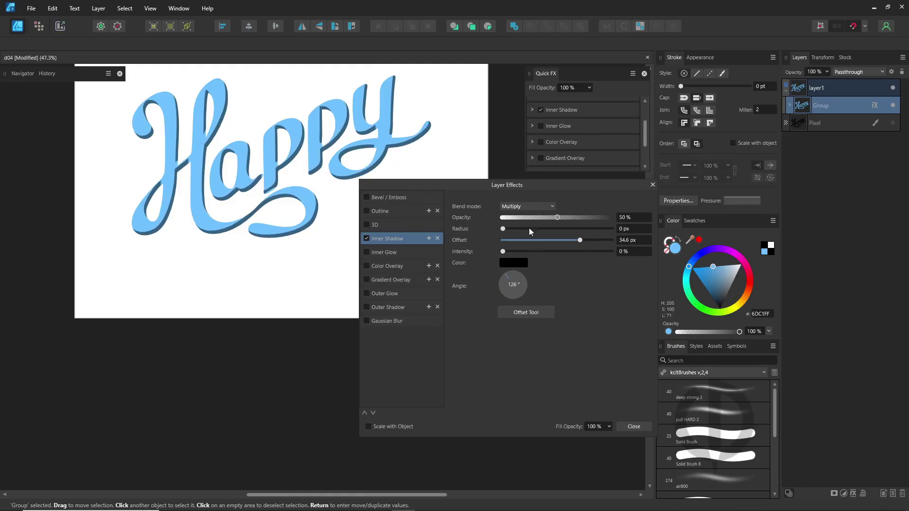
mouse_move(532, 233)
left_mouse_down()
mouse_move(584, 241)
mouse_move(516, 236)
left_mouse_up()
left_click_drag(298, 170, 310, 179)
- Add a black outer shadow to the lettering group with 72% opacity, 29.9 px radius, 25.7 px offset and 319° angle
left_click(393, 309)
left_click(530, 321)
left_click_drag(558, 218, 581, 218)
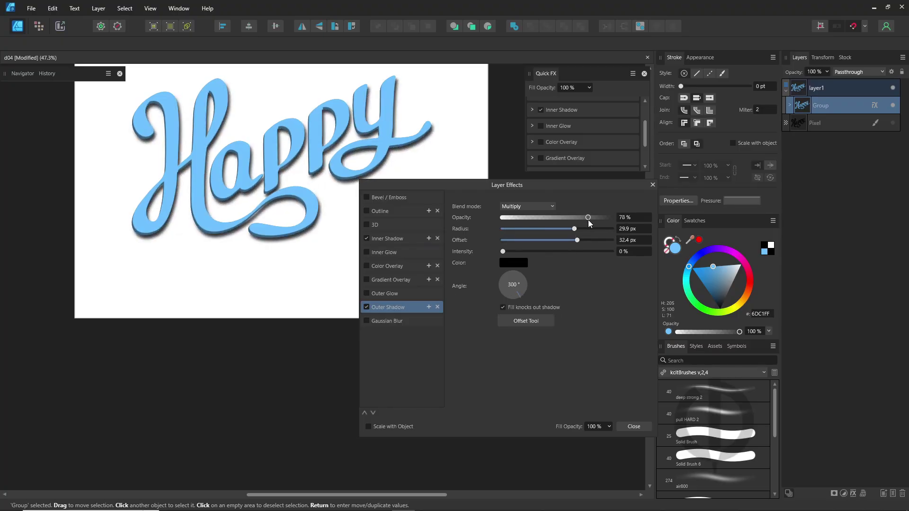
left_click(526, 321)
left_click_drag(324, 198, 326, 191)
left_click_drag(590, 240, 569, 241)
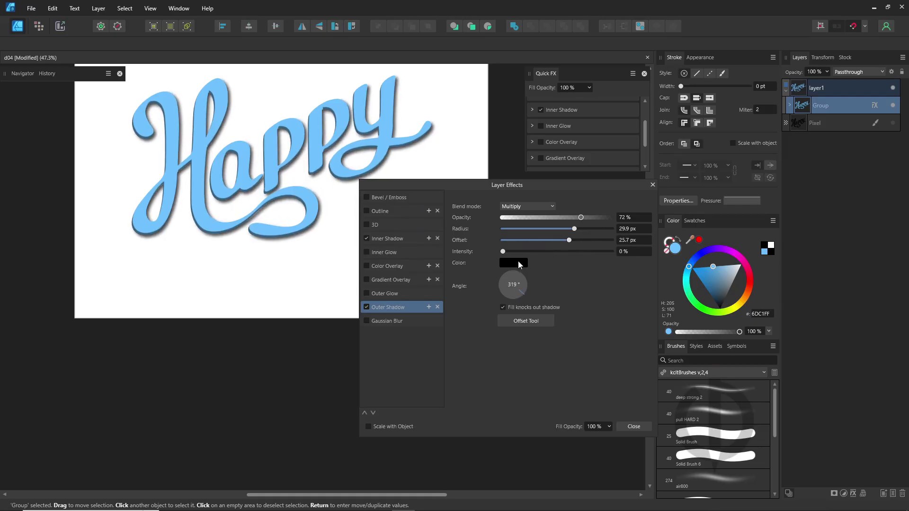
- Apply a 3D effect to the lettering with 15.2 px radius, 76% shininess and the light at 106.6° azimuth and 45.4° elevation
left_click(366, 224)
left_click_drag(516, 378, 515, 370)
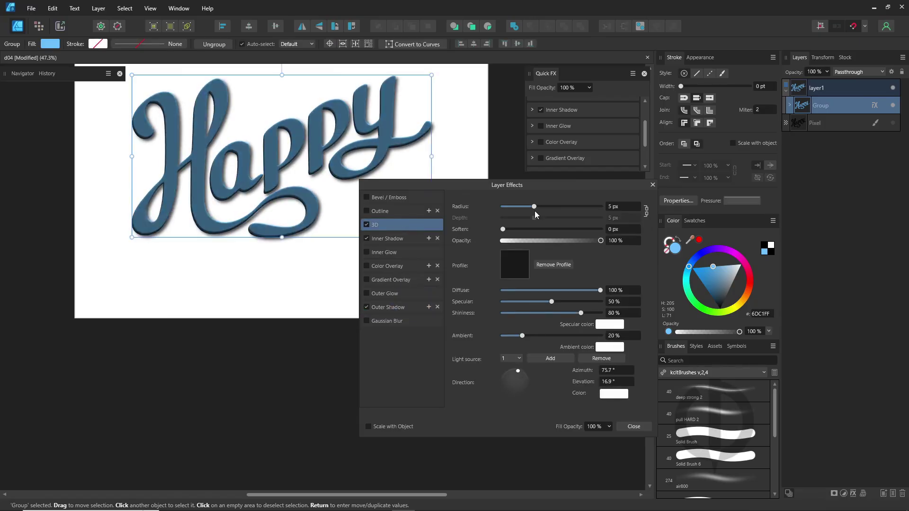
left_click_drag(534, 211, 570, 214)
left_click_drag(515, 370, 514, 374)
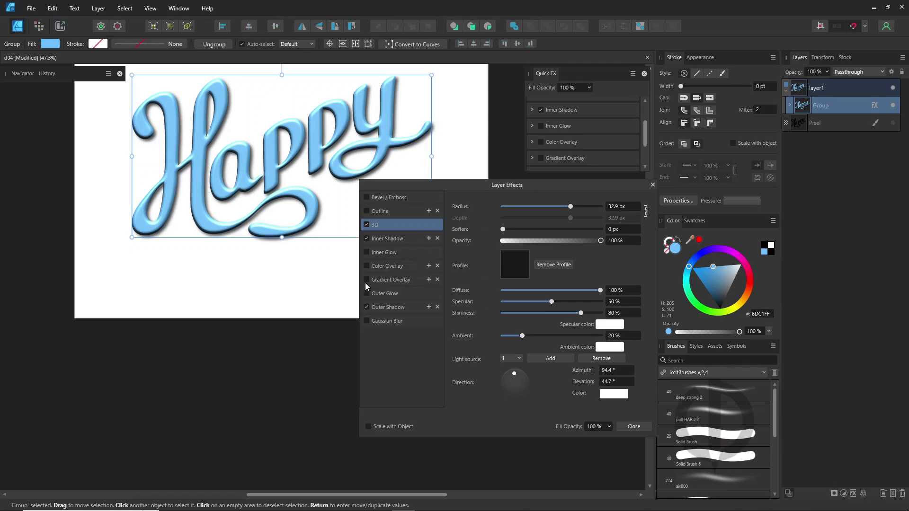
mouse_move(570, 206)
left_mouse_down()
mouse_move(607, 209)
mouse_move(551, 209)
left_mouse_up()
left_click_drag(575, 313, 577, 313)
left_click_drag(514, 374, 511, 374)
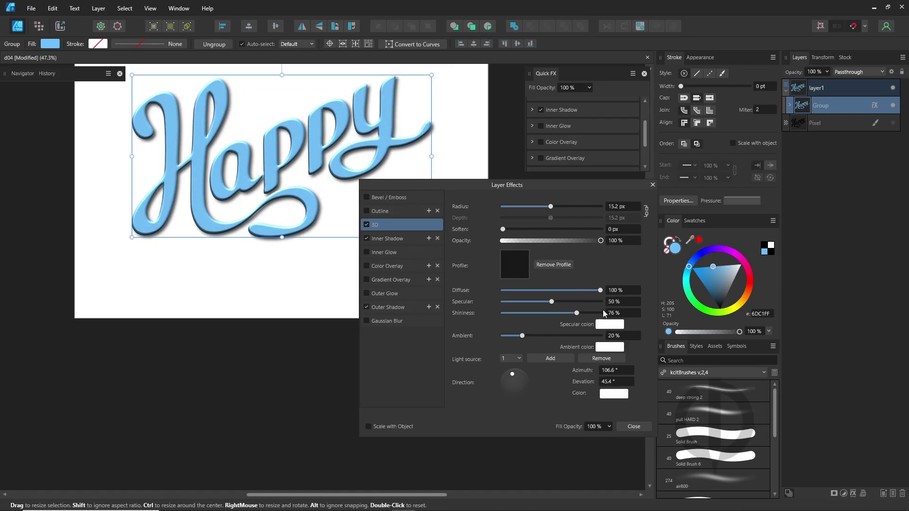
- Change the lettering's inner shadow color to a medium blue, RGB 69, 129, 255
left_click(385, 241)
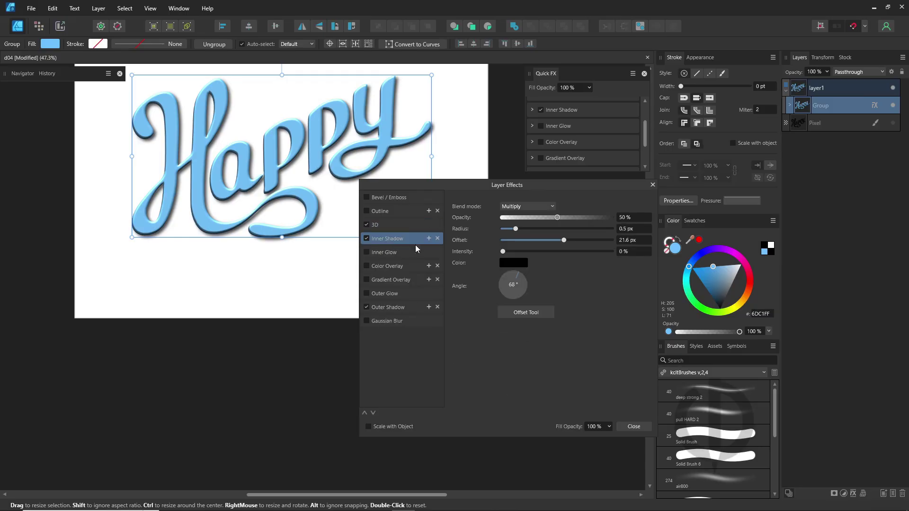
left_click(516, 263)
left_click_drag(525, 348, 527, 340)
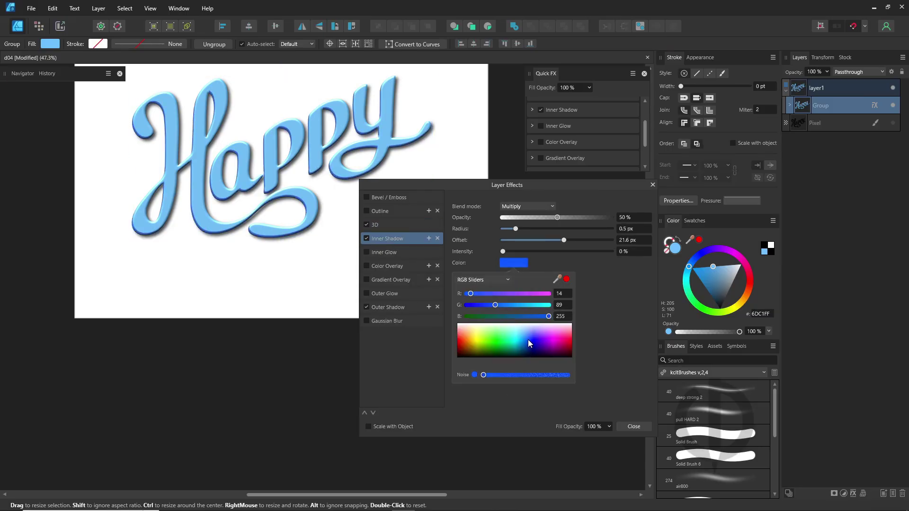
left_click_drag(512, 305, 510, 305)
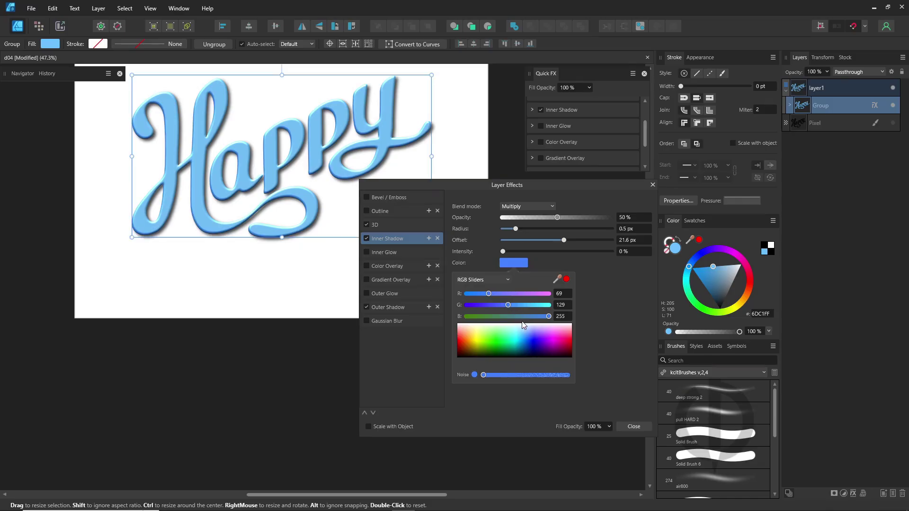
- Adjust the lettering's outer shadow to 58% opacity, 33.6 px offset and 283° angle
left_click(389, 307)
left_click(514, 325)
left_click_drag(330, 188, 328, 191)
left_click_drag(581, 218, 564, 218)
left_click_drag(619, 186, 564, 214)
left_click(611, 200)
left_click_drag(431, 76, 226, 186)
key("ctrl+z")
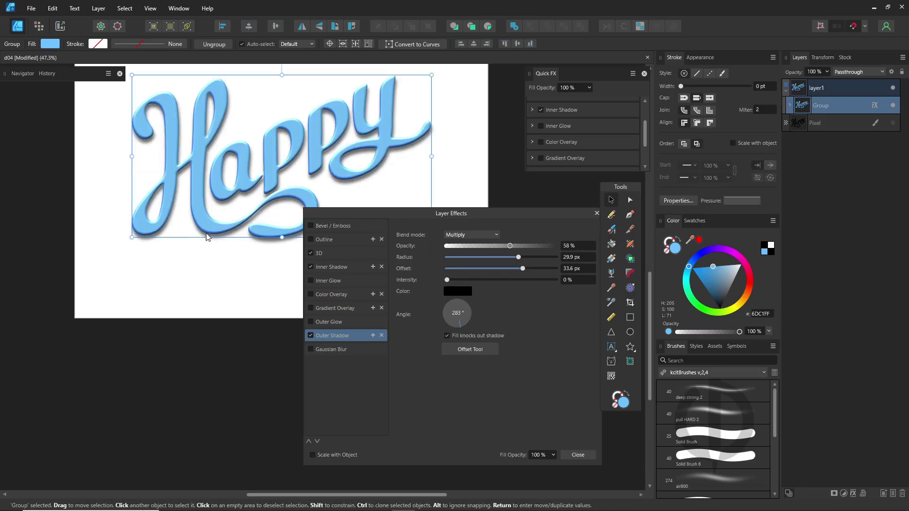
- Shrink the lettering with Scale with Object enabled for its effects, and fill it with the stronger blue 42AFFF
left_click(313, 455)
left_click_drag(435, 67, 404, 112)
left_click(727, 274)
left_click_drag(726, 270, 705, 267)
left_click(596, 213)
left_click_drag(293, 156, 308, 166)
- Draw a rounded rectangle callout on a layer behind the lettering and resize and position the two so it frames the word
left_click(634, 351)
left_click(662, 305)
left_click(815, 123)
left_click_drag(122, 289, 409, 78)
key("v")
left_click_drag(360, 220, 365, 254)
left_click_drag(414, 112, 456, 84)
left_click_drag(457, 220, 432, 220)
left_click_drag(387, 232, 388, 247)
- Reshape the callout to 45% corner radius, with the tail at 27% height, 25% end position, 43% position and 12% width
key("a")
left_click_drag(137, 113, 149, 124)
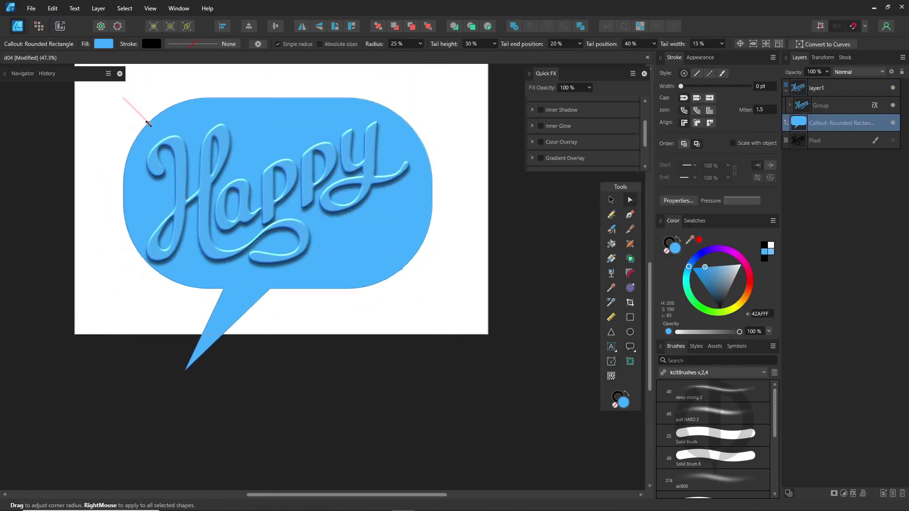
left_click_drag(223, 289, 237, 289)
left_click_drag(186, 371, 200, 370)
scroll(236, 327, "up", 1)
left_click_drag(256, 325, 255, 326)
- Give the callout a light grey E5E5E5 fill and open its layer effects
key("v")
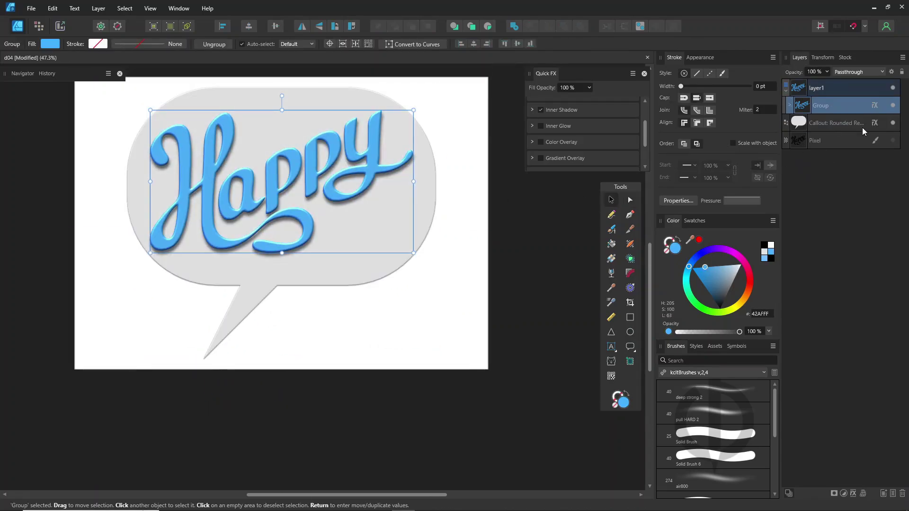
left_click(861, 124)
left_click(874, 122)
- Draw a small circle above the second p and move it out of the lettering group to the top of layer1
left_click(630, 332)
left_click(789, 105)
left_click_drag(296, 107, 320, 131)
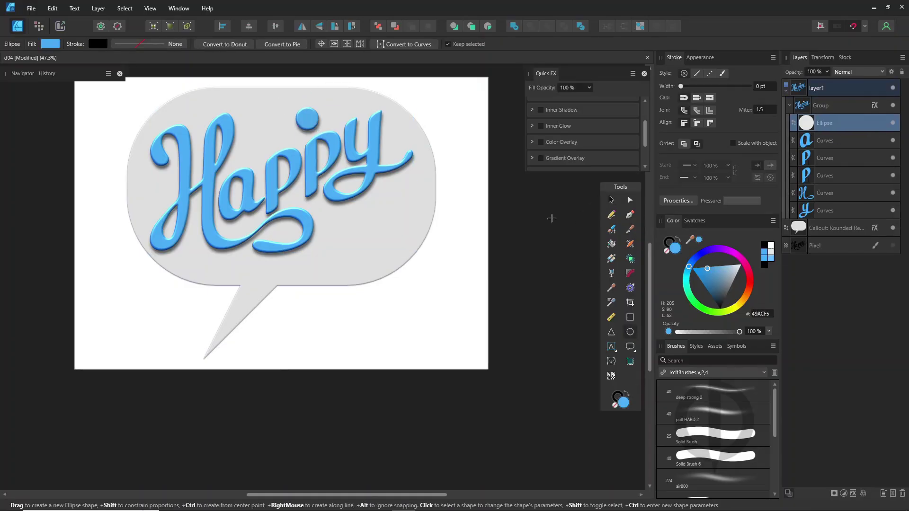
left_click_drag(833, 128, 826, 99)
left_click(789, 122)
- Apply a 3D effect with 57% opacity and 83.1 px radius to the small circle
scroll(568, 137, "up", 2)
left_click(541, 135)
left_click_drag(559, 166, 594, 168)
scroll(589, 157, "down", 2)
left_click(632, 99)
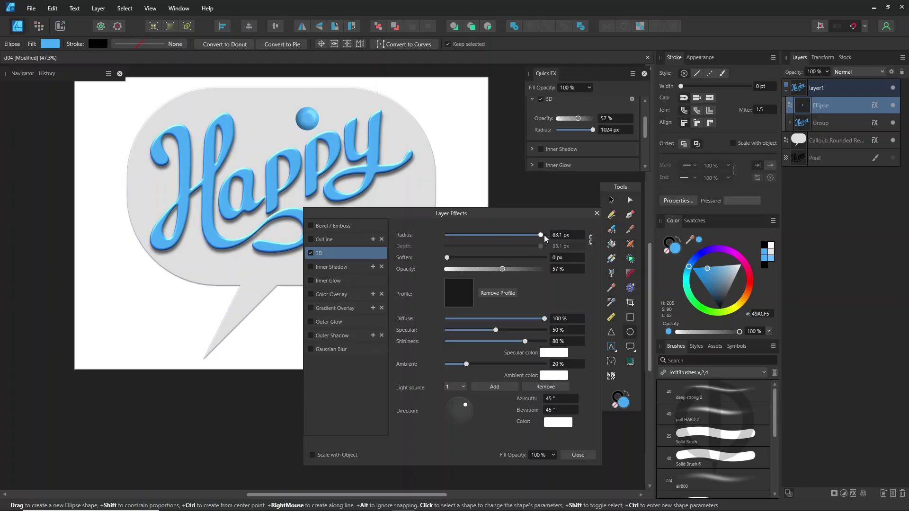
left_click(597, 213)
- Group the small circle and transfer its 3D effect from the ellipse to the new group
left_click(98, 9)
left_click(106, 17)
key("ctrl+shift+v")
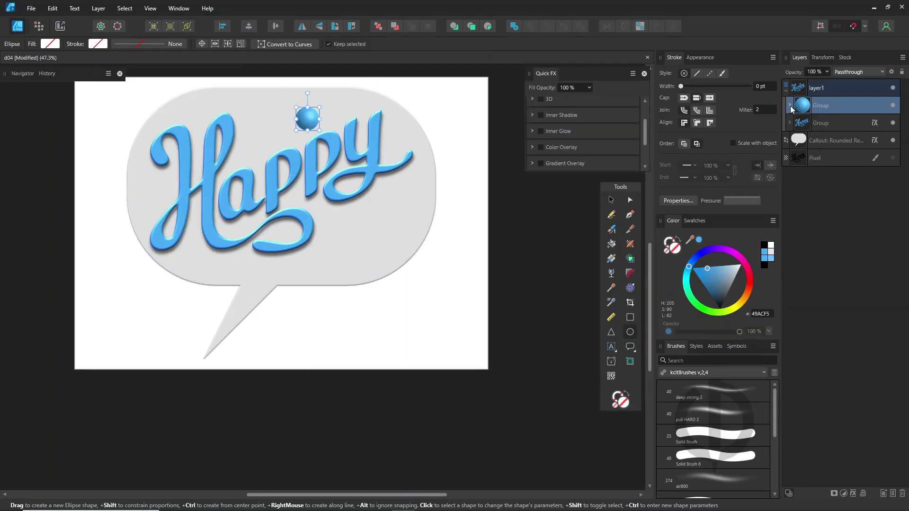
left_click(789, 105)
left_click(875, 123)
left_click(310, 254)
left_click(597, 213)
- Add an outer shadow to the circle's group and offset it with the Offset Tool
left_click(875, 106)
left_click(311, 335)
left_click(470, 349)
left_click_drag(316, 129, 282, 144)
left_click(597, 213)
- Scatter more small circles and an oval around the lettering, drawn inside the circle's styled group
left_click(825, 123)
left_click_drag(254, 119, 267, 132)
left_click_drag(337, 100, 344, 108)
left_click_drag(356, 100, 369, 108)
left_click_drag(382, 189, 395, 201)
left_click_drag(336, 205, 347, 215)
left_click_drag(244, 259, 245, 262)
left_click_drag(147, 193, 159, 206)
- Draw three closed drop-shaped splashes with the Pencil tool below the H, below the y's tail and beside the H
left_click(611, 214)
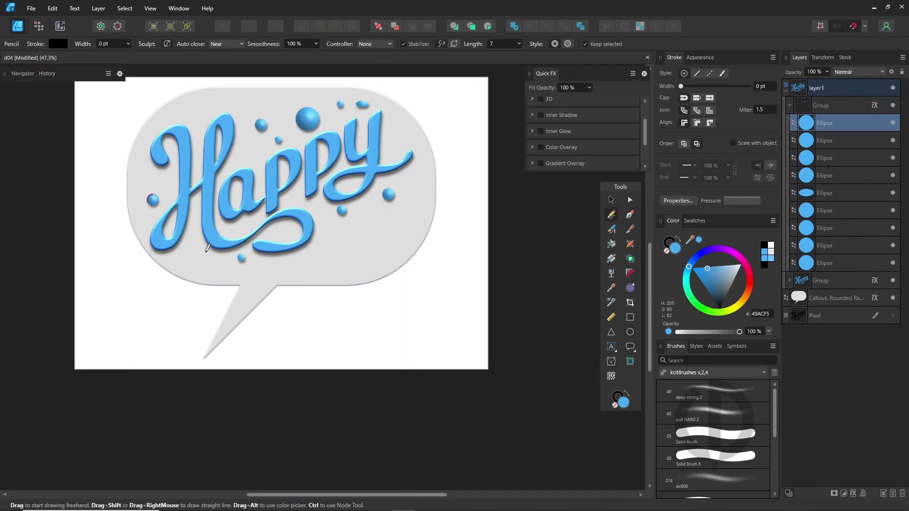
left_click_drag(192, 245, 195, 245)
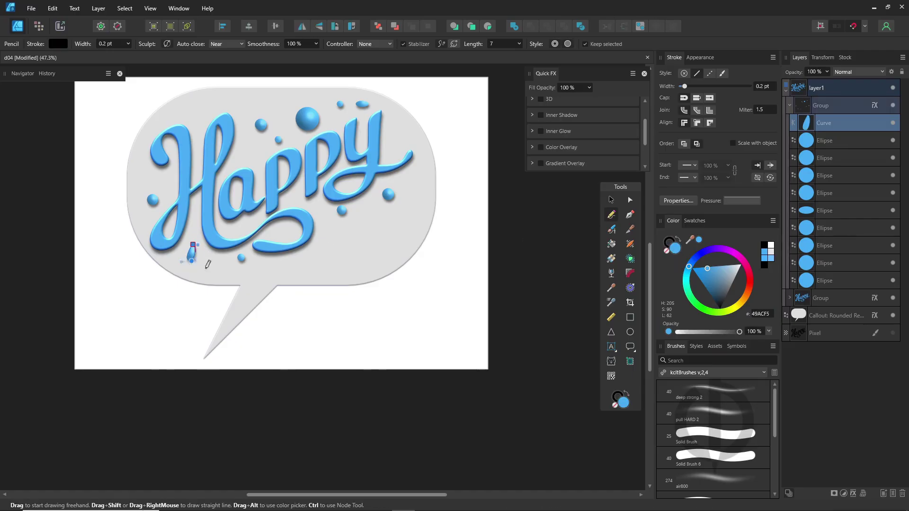
left_click_drag(361, 208, 379, 216)
left_click_drag(164, 177, 143, 173)
- Convert the callout to curves, shorten its tail by moving the tip node up, and nudge the shape slightly
left_click(836, 351)
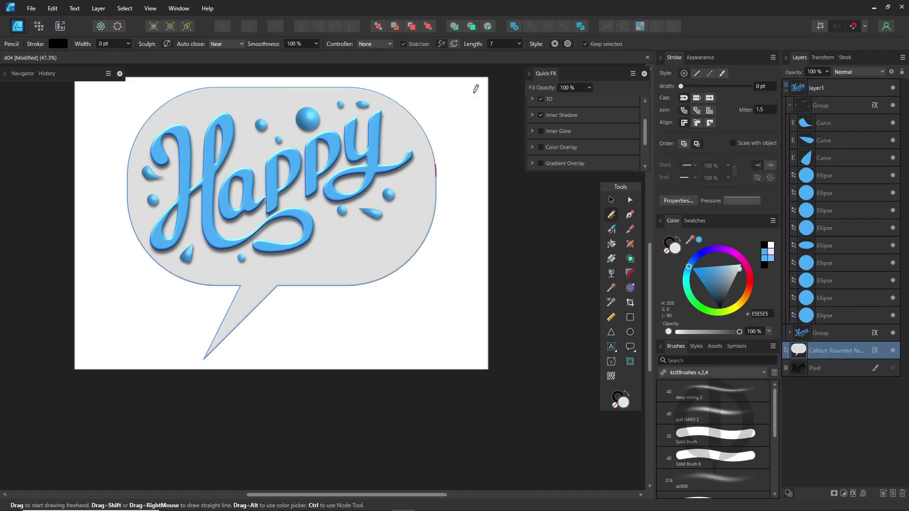
left_click(611, 200)
left_click(507, 208)
left_click_drag(387, 261, 372, 293)
left_click(902, 43)
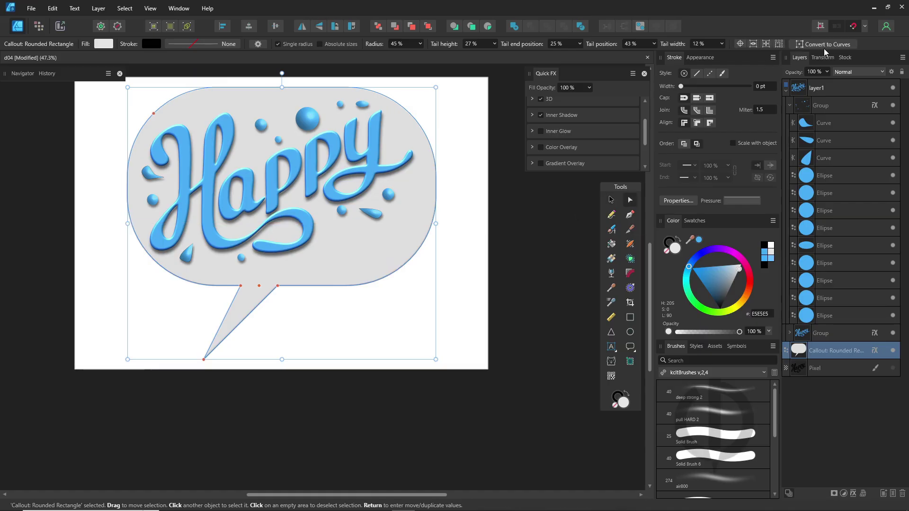
left_click(825, 50)
left_click(629, 200)
left_click_drag(202, 360, 217, 318)
left_click(611, 200)
left_click_drag(422, 245, 418, 242)
scroll(521, 307, "up", 3)
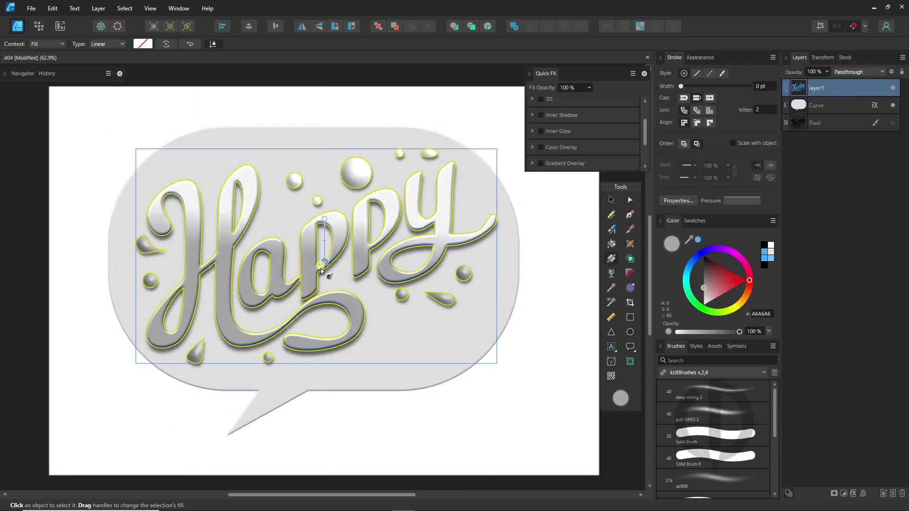
- Fill the lettering and splashes group with a vertical linear gradient from light blue at the upper end to darker blue below
left_click_drag(321, 268, 325, 264)
left_click(324, 219)
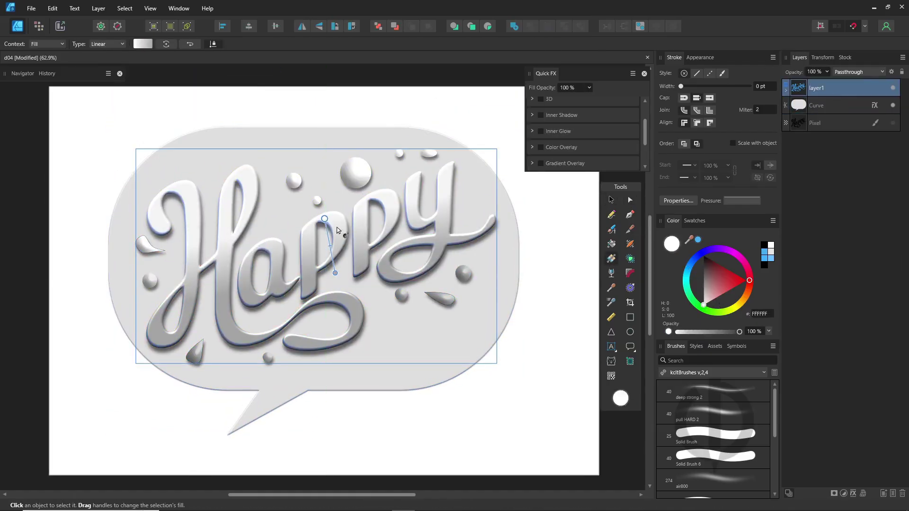
left_click(697, 240)
left_click(324, 263)
left_click(698, 240)
left_click(324, 218)
mouse_move(708, 272)
left_mouse_down()
mouse_move(700, 268)
mouse_move(712, 268)
mouse_move(711, 282)
left_mouse_up()
left_click(335, 273)
left_click_drag(327, 227, 325, 235)
- Add an outer shadow to the callout curve with 58 % opacity, 2.5 px radius, 55.8 px offset and 316° angle
left_click(841, 105)
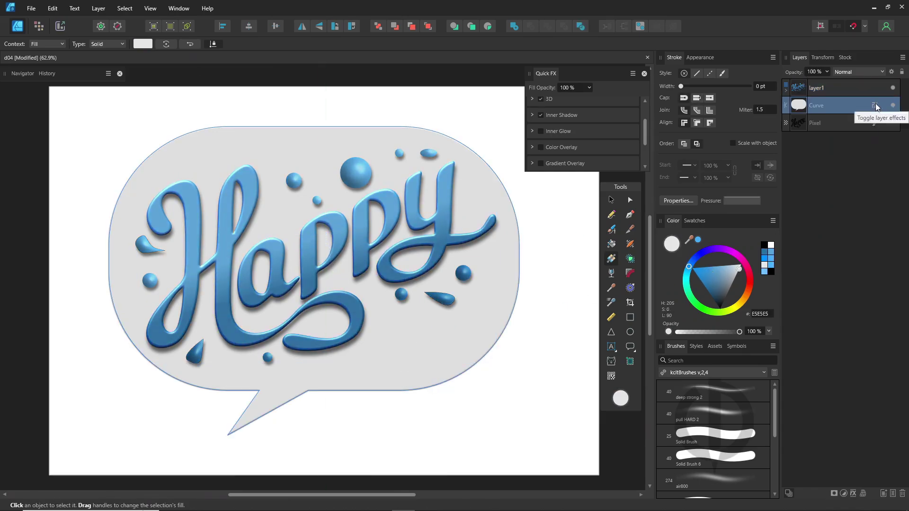
left_click(875, 106)
left_click(331, 336)
left_click(470, 349)
left_click_drag(270, 320, 275, 326)
left_click_drag(659, 236, 797, 223)
left_click_drag(528, 275, 530, 276)
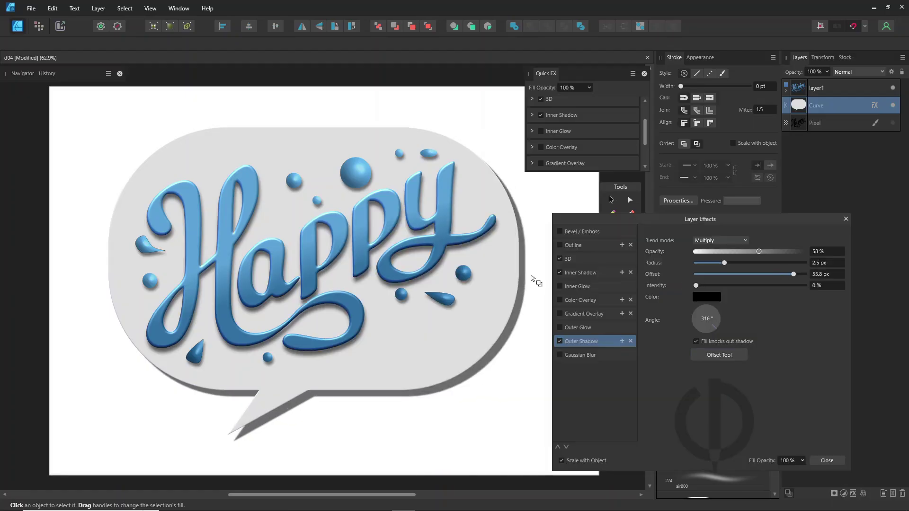
left_click(845, 219)
left_click(833, 123)
key("n")
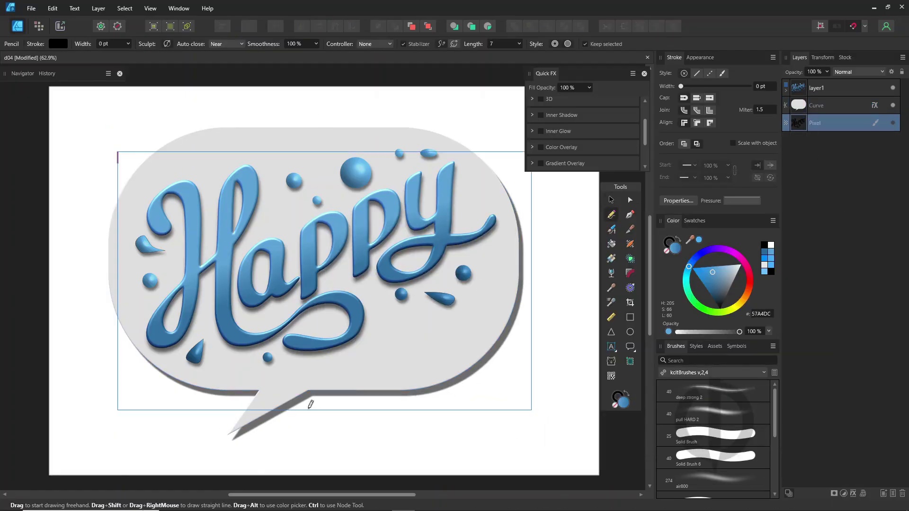
left_click_drag(395, 265, 396, 225)
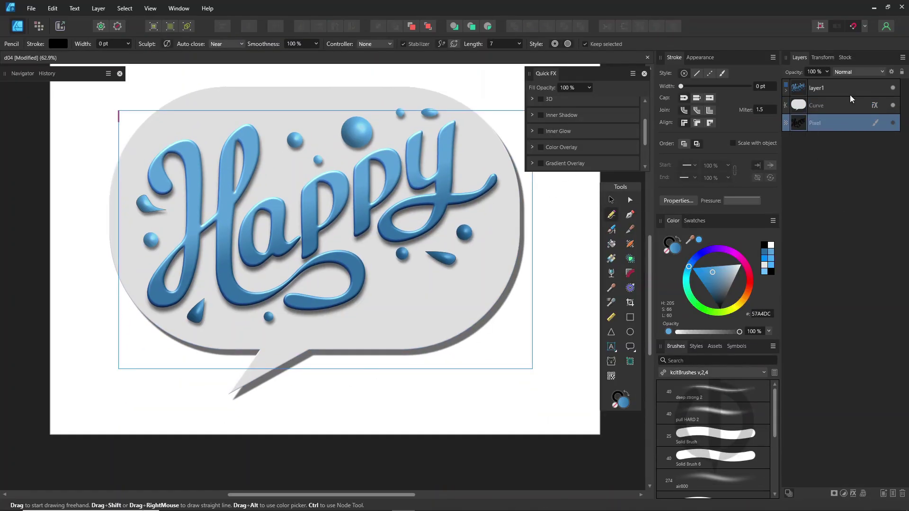
- Add a second light to the splash and circle group's 3D effect, aim it at -116.3° azimuth and 0° elevation, and open its color
left_click(786, 90)
left_click(874, 105)
left_click(748, 393)
left_click_drag(714, 411, 705, 425)
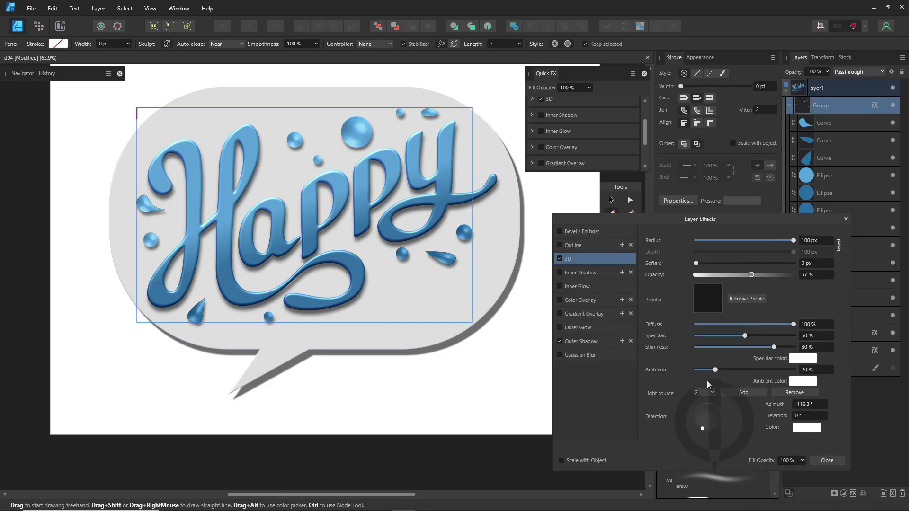
left_click(809, 428)
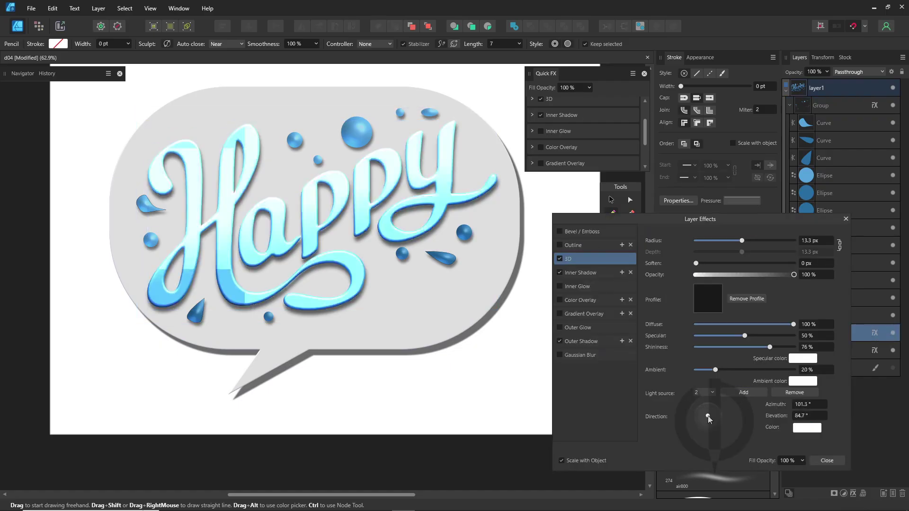
- Aim the lettering's second 3D light at -112° azimuth and 0° elevation, and color it turquoise
left_click_drag(708, 418, 702, 444)
left_click(807, 427)
left_click(768, 385)
left_click_drag(810, 379, 808, 379)
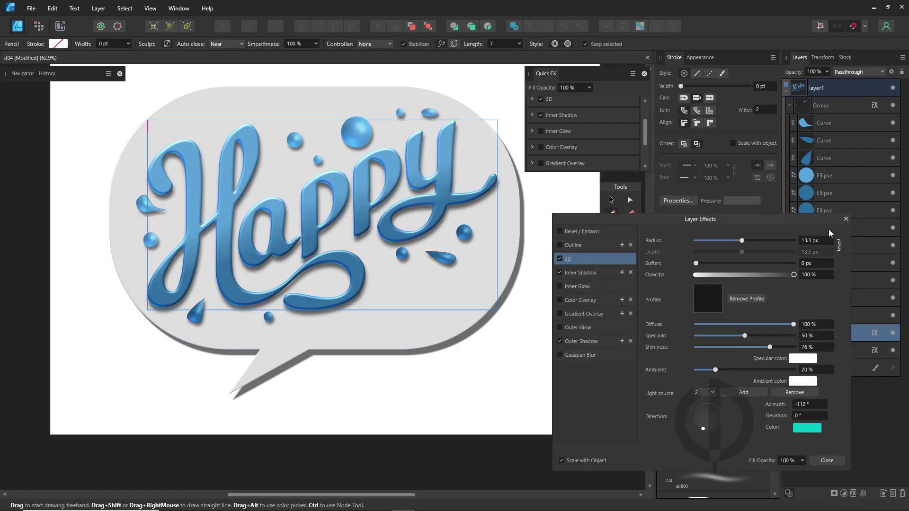